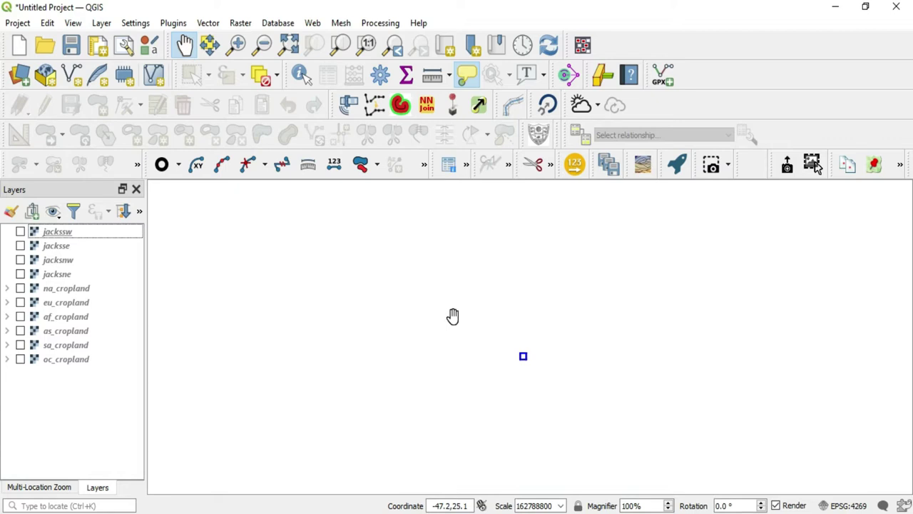
Step: Turn on the jackssw, jacksse, jacksnw and jacksne tiles and zoom to the jackssw layer
click(21, 231)
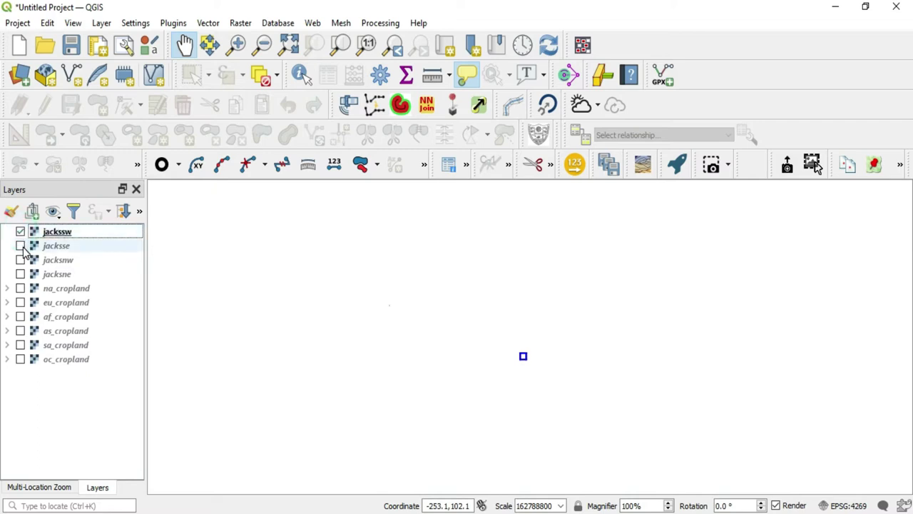
click(20, 246)
click(20, 260)
click(20, 274)
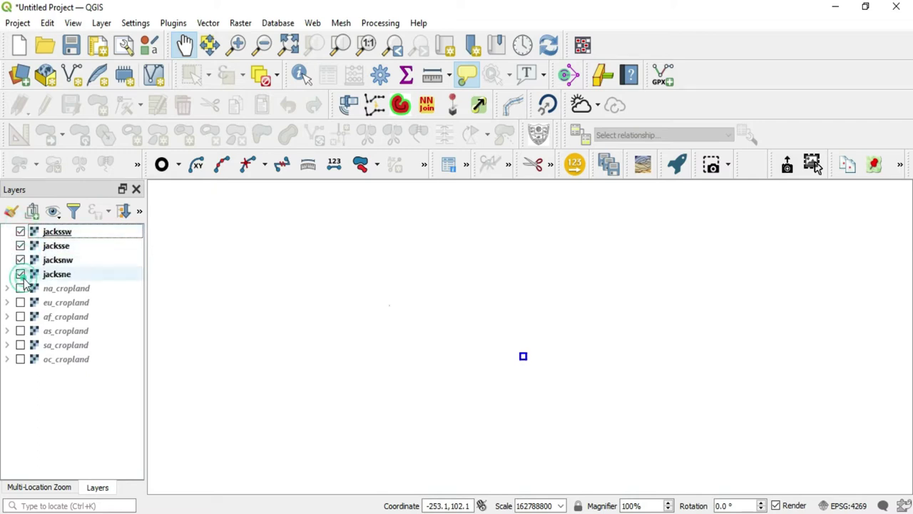
right_click(67, 231)
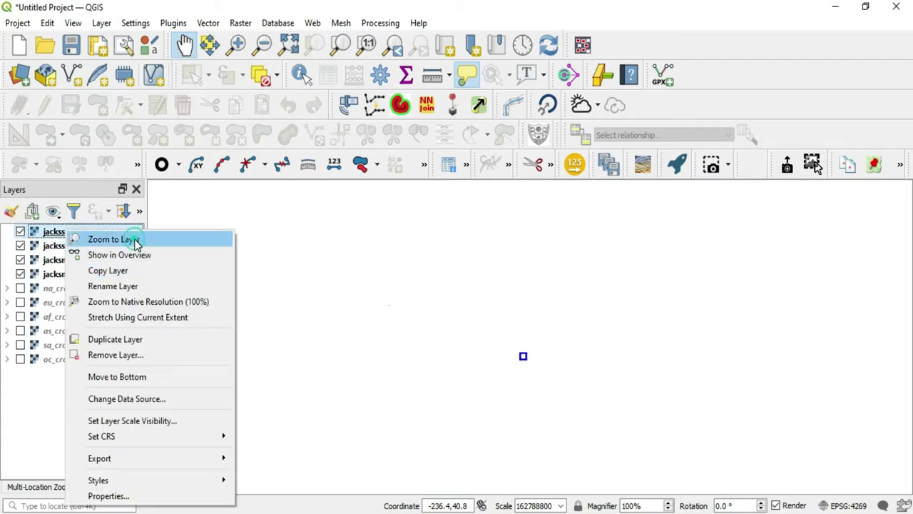
click(136, 242)
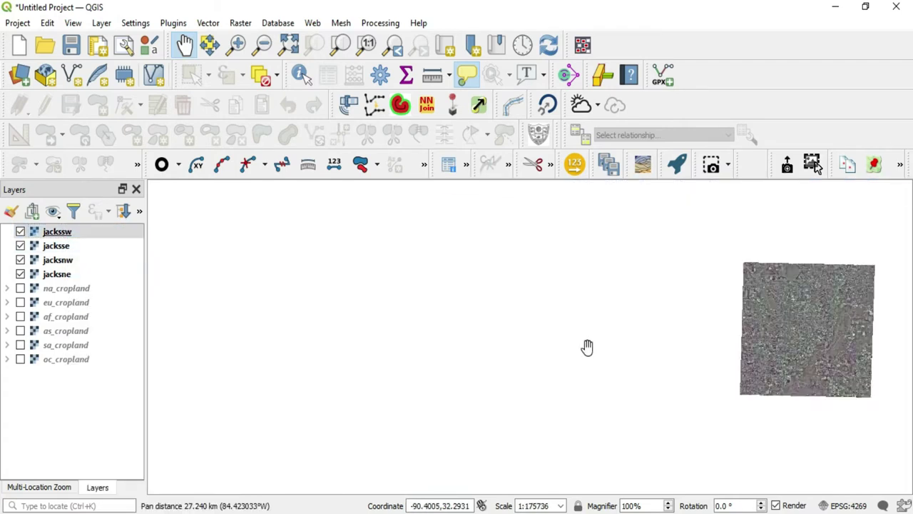
Step: Toggle all four jacks tiles off and back on so they redraw as one block
click(20, 274)
click(20, 259)
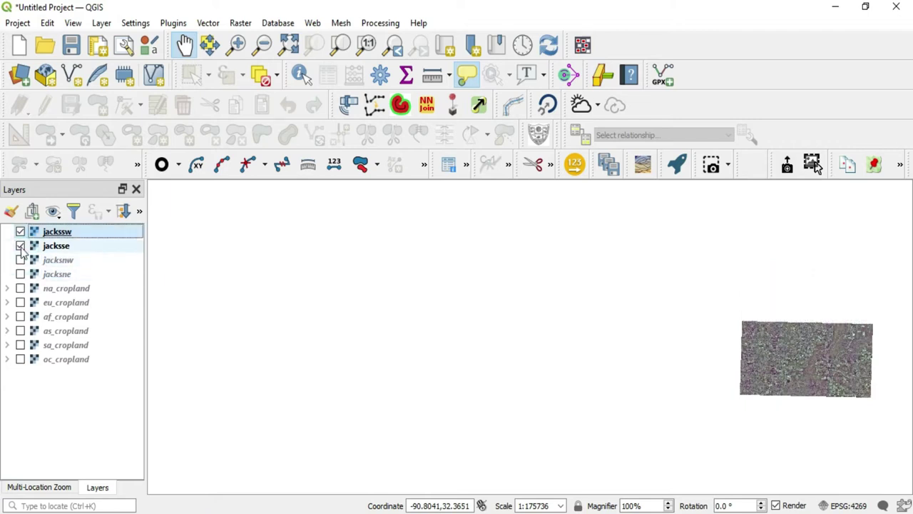
click(20, 245)
click(20, 231)
click(21, 232)
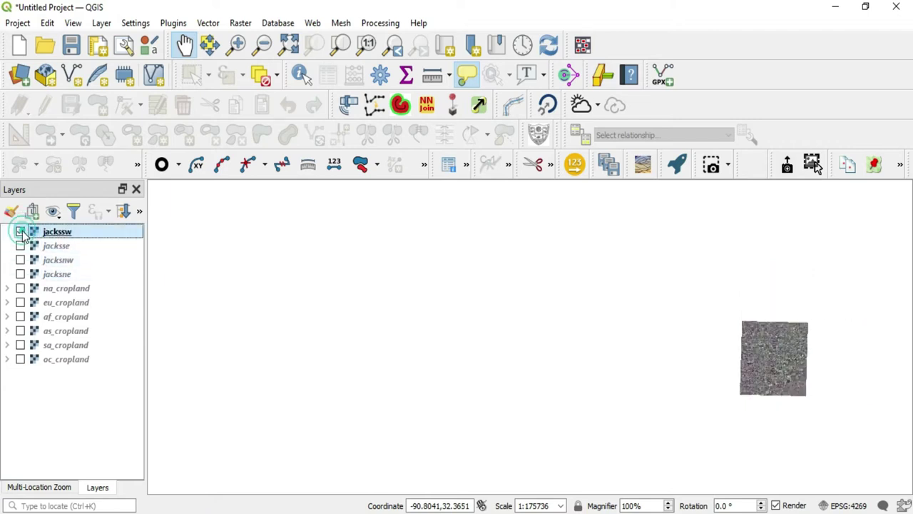
click(20, 246)
click(21, 261)
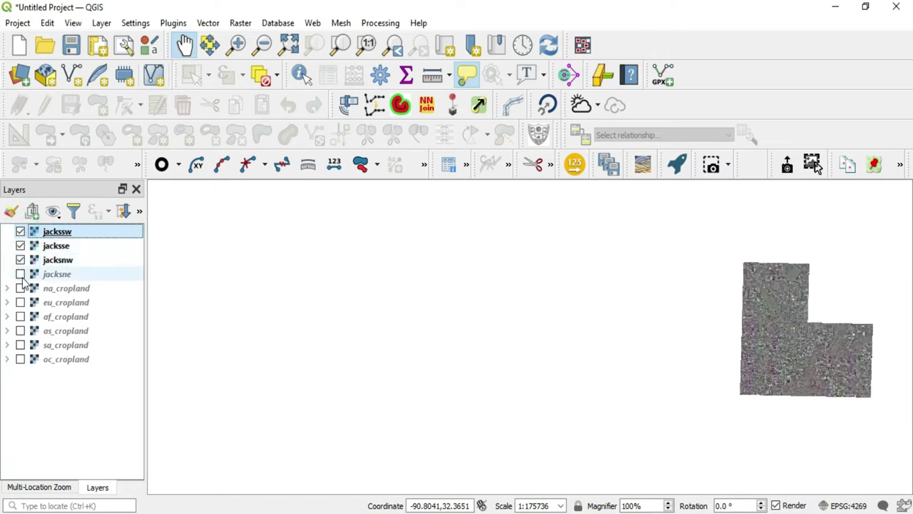
click(20, 274)
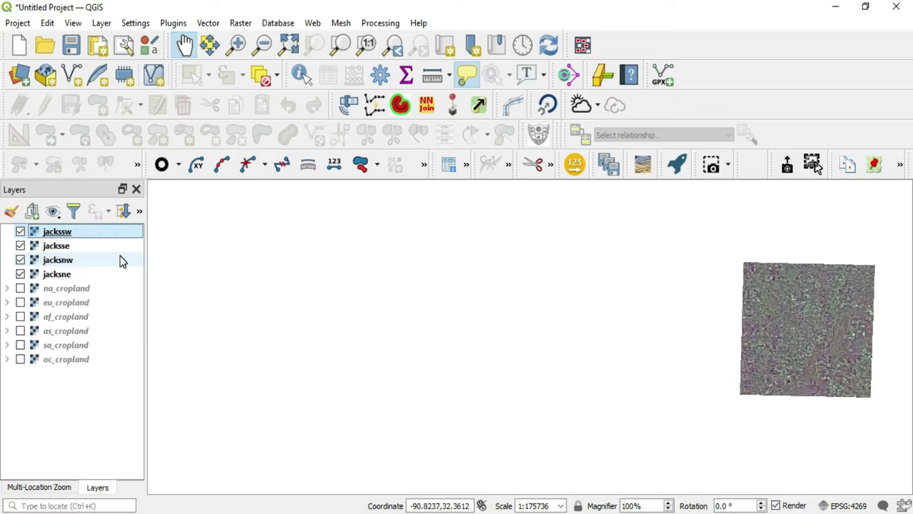
Step: Launch Build Virtual Raster from Raster > Miscellaneous and nudge its dialog higher
click(240, 23)
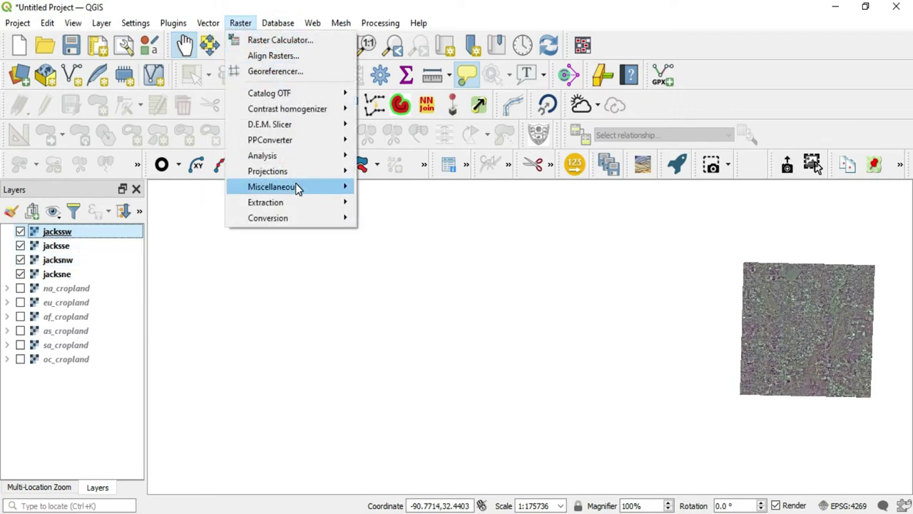
mouse_move(298, 187)
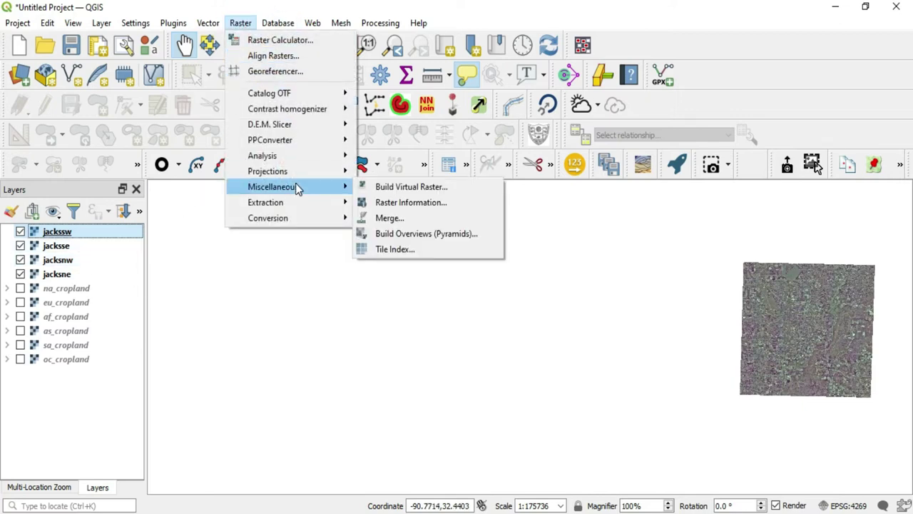
click(405, 190)
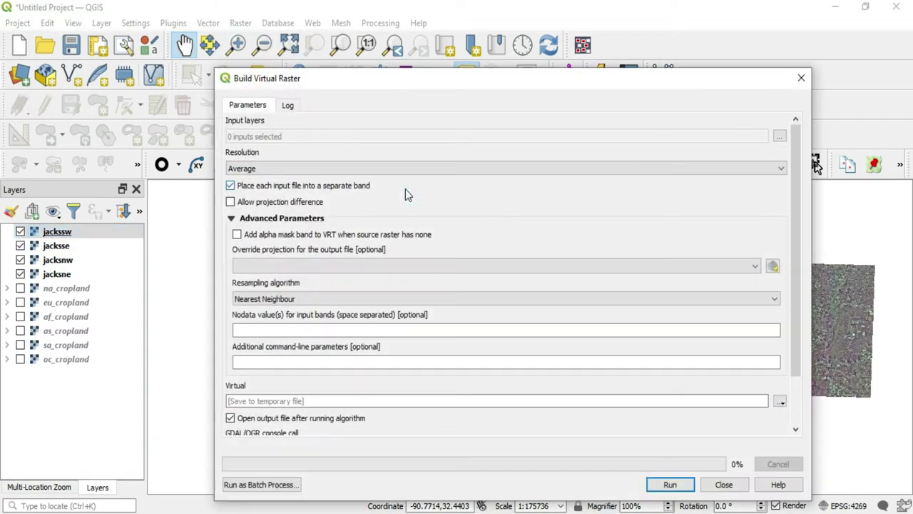
drag(516, 90, 524, 54)
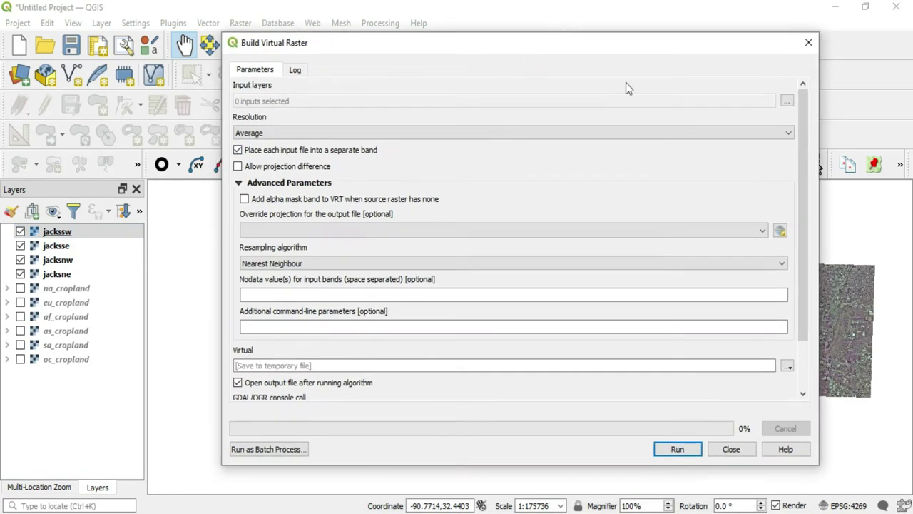
mouse_move(806, 119)
mouse_down()
mouse_move(807, 198)
mouse_move(812, 109)
mouse_up()
Step: Keep Resolution at Average and tick Allow projection difference
click(302, 135)
click(302, 139)
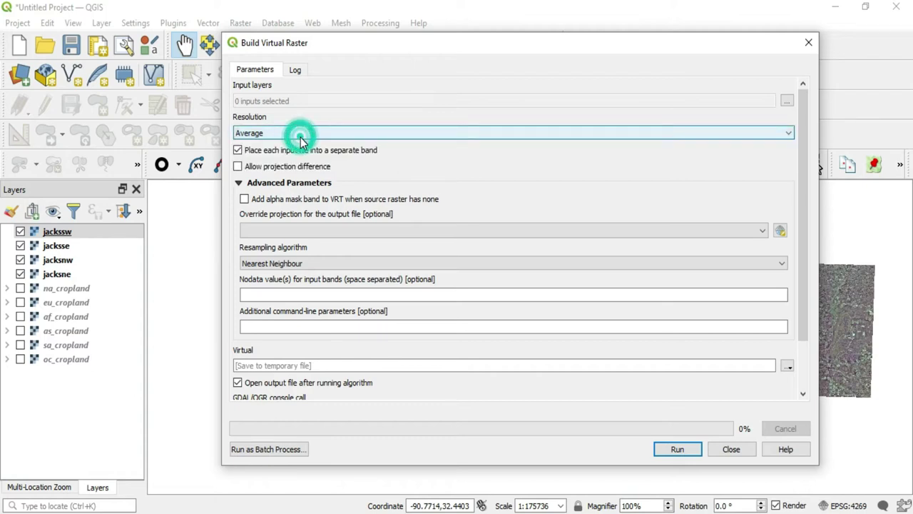
click(320, 134)
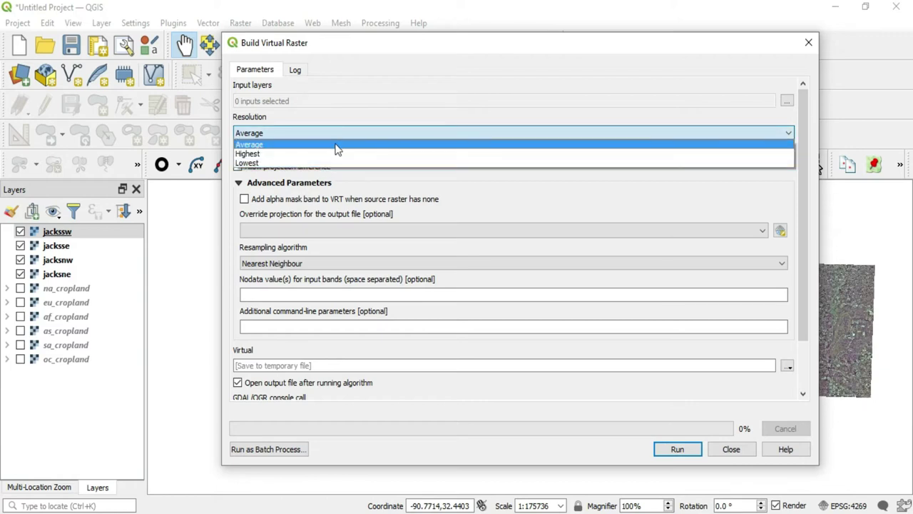
click(343, 132)
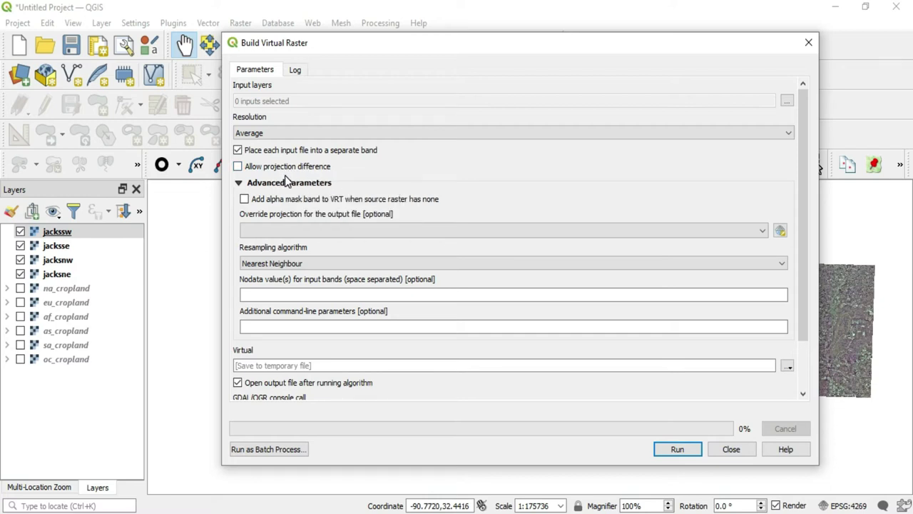
click(237, 166)
Step: Untick Allow projection difference, then collapse and re-expand Advanced Parameters
click(237, 166)
click(241, 183)
click(240, 184)
click(241, 183)
click(241, 184)
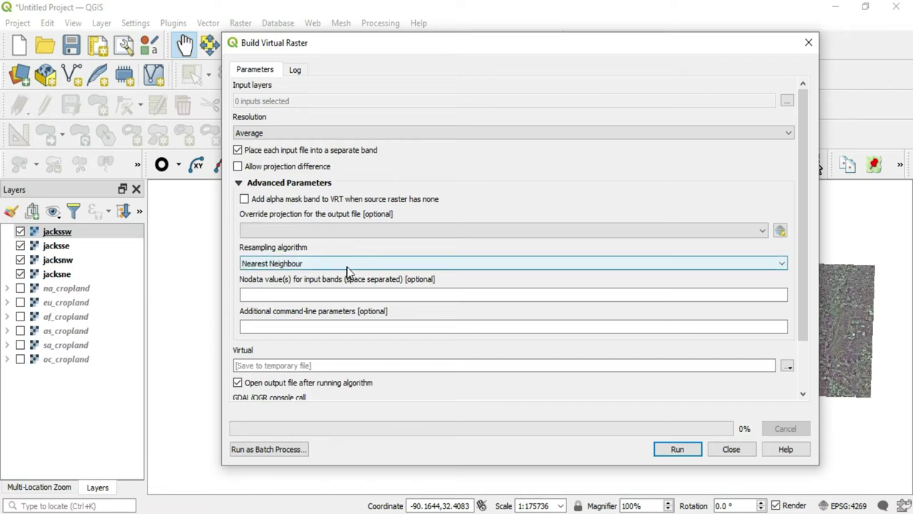
click(391, 267)
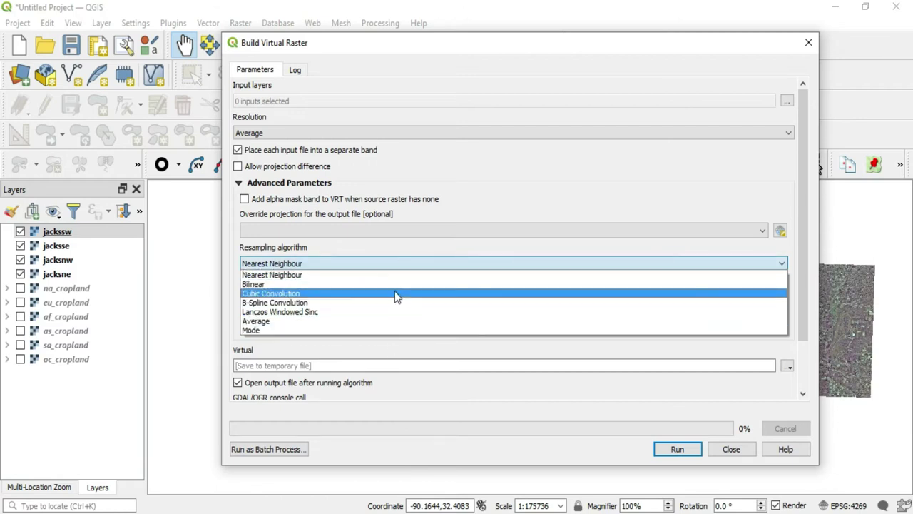
click(315, 264)
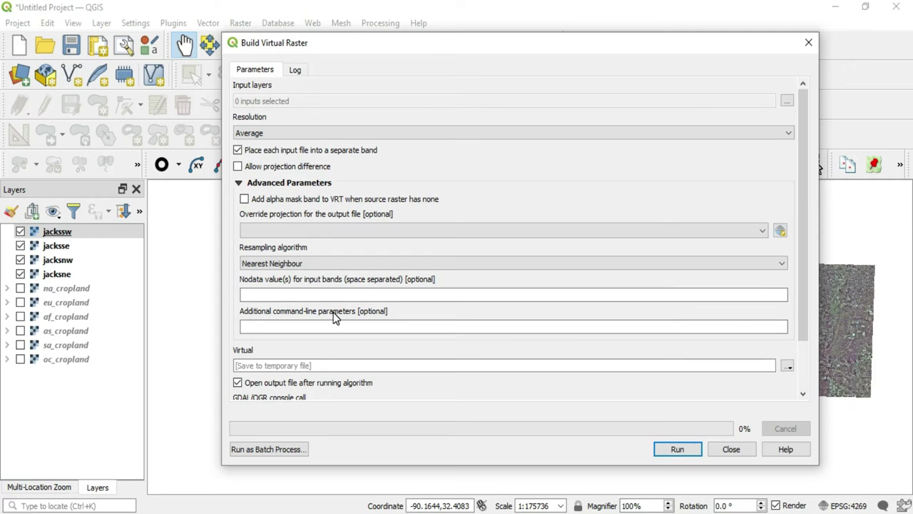
click(278, 327)
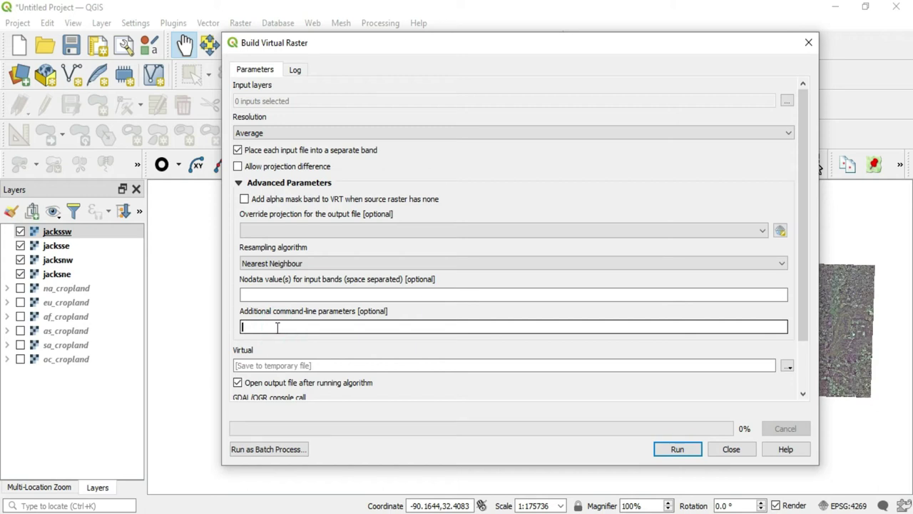
scroll(388, 330, down, 2)
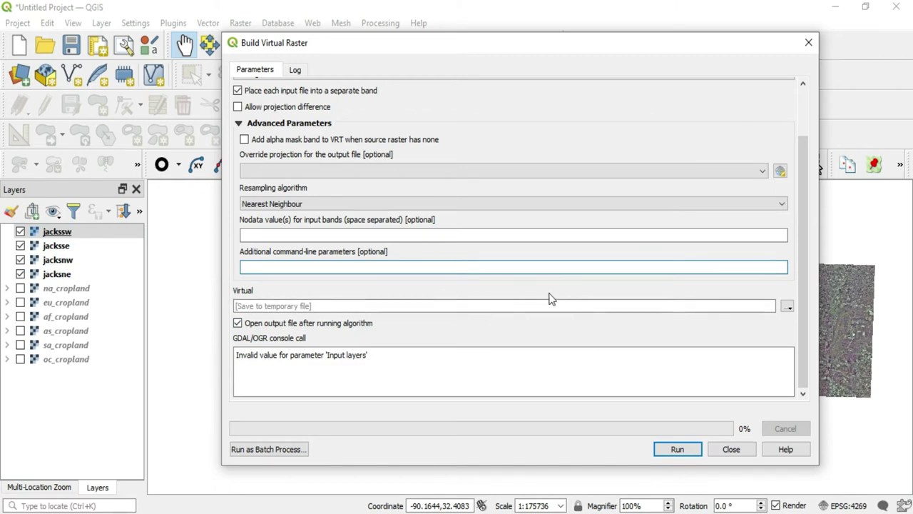
click(787, 306)
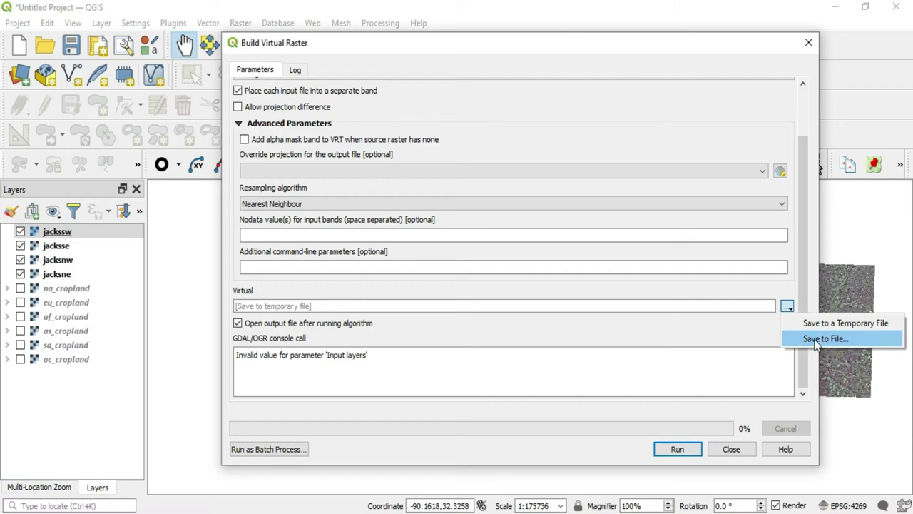
click(709, 342)
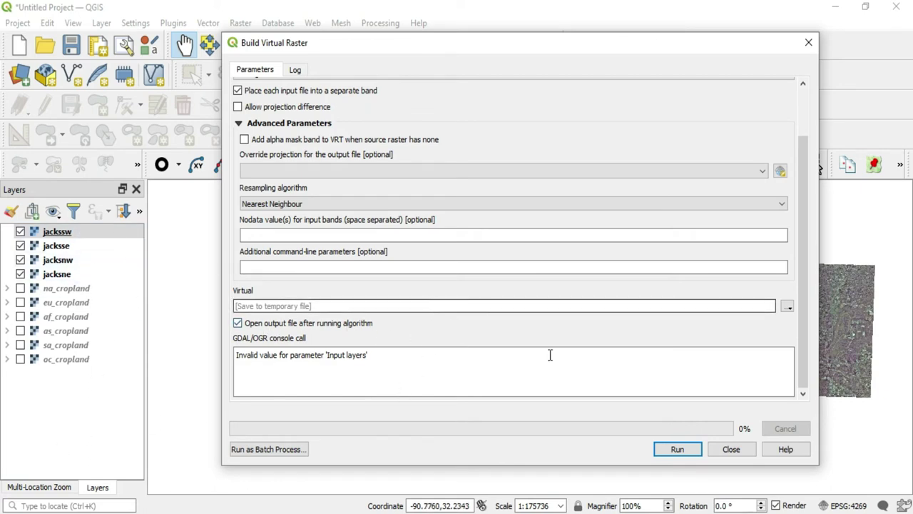
scroll(548, 338, up, 2)
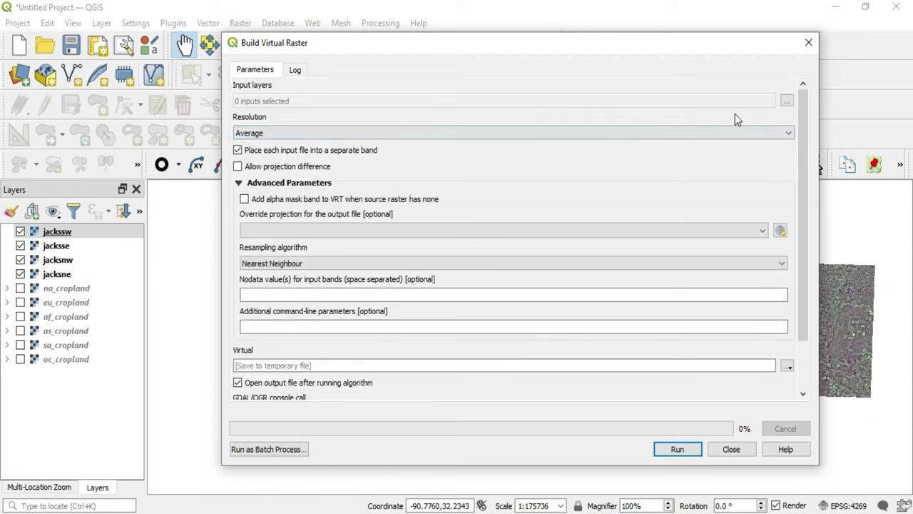
Step: Tick jacksne, jacksnw, jacksse and jackssw in the Input layers list
click(786, 101)
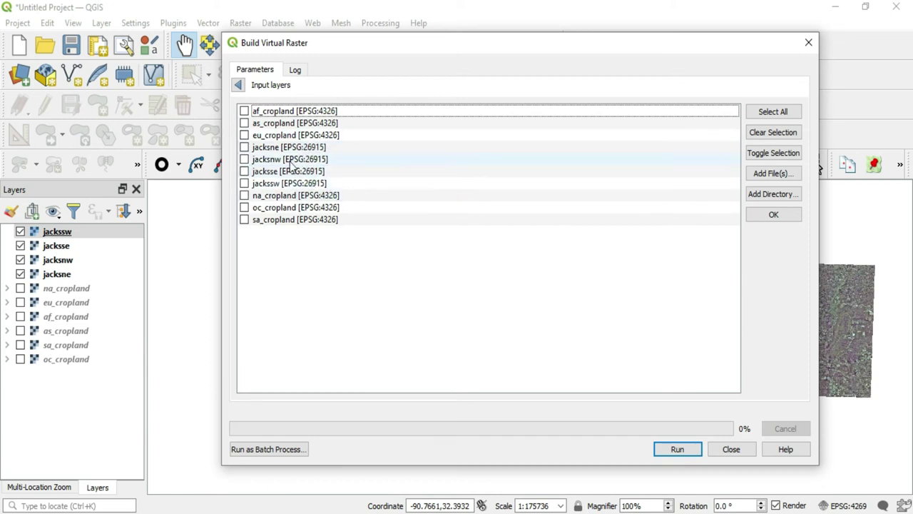
click(244, 147)
click(245, 159)
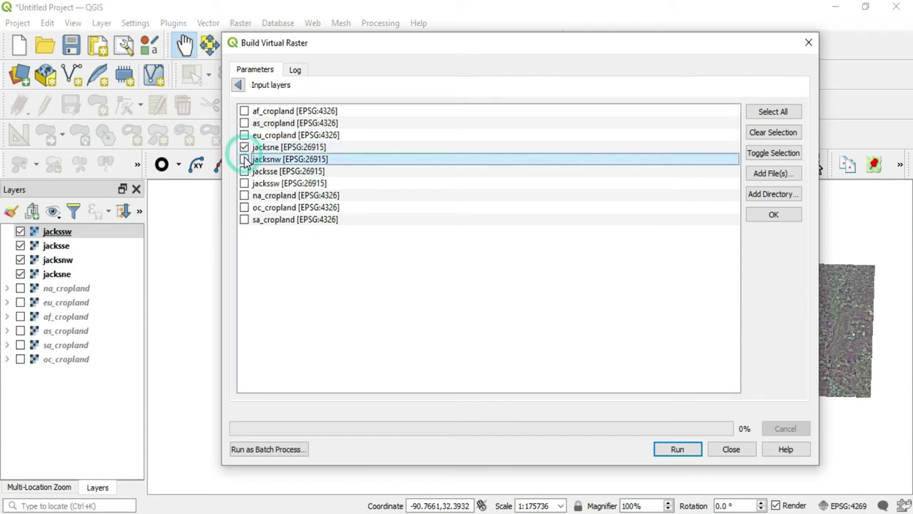
click(245, 172)
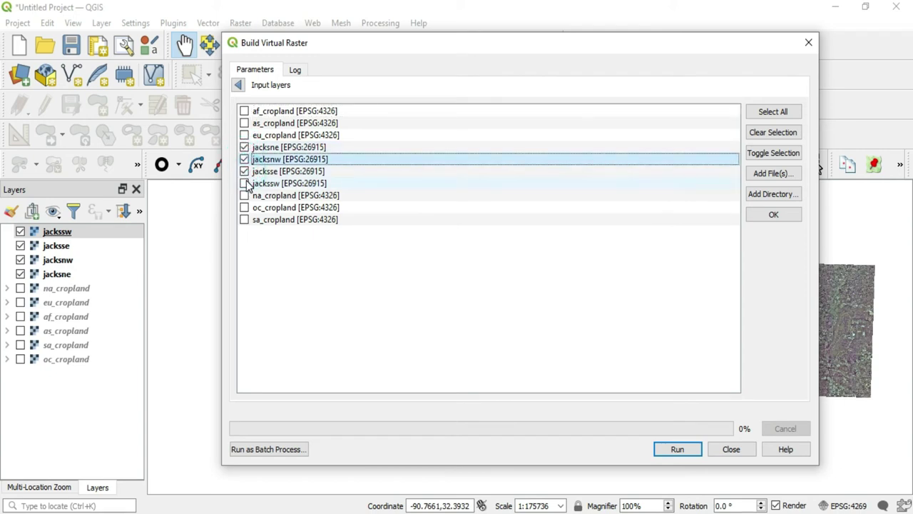
click(244, 183)
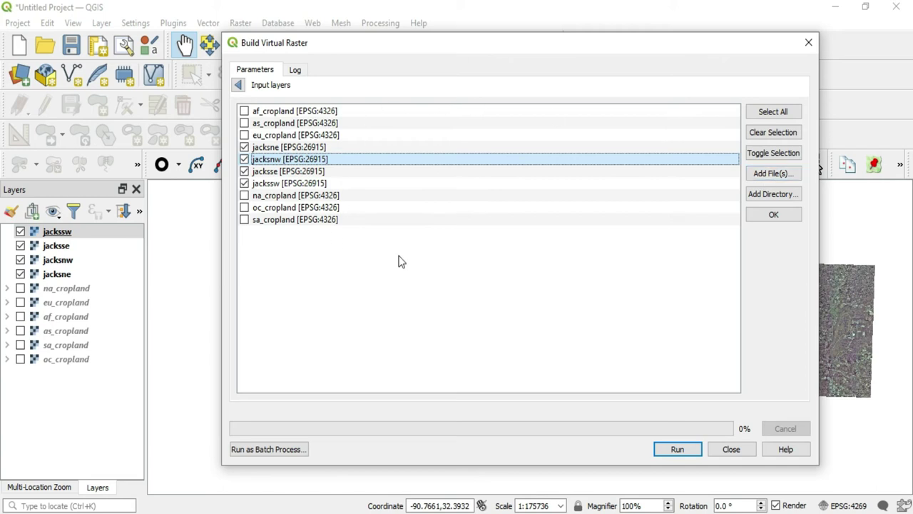
Step: Try Add Files, Add Directory, Toggle Selection and Clear Selection, leaving no inputs checked
click(785, 178)
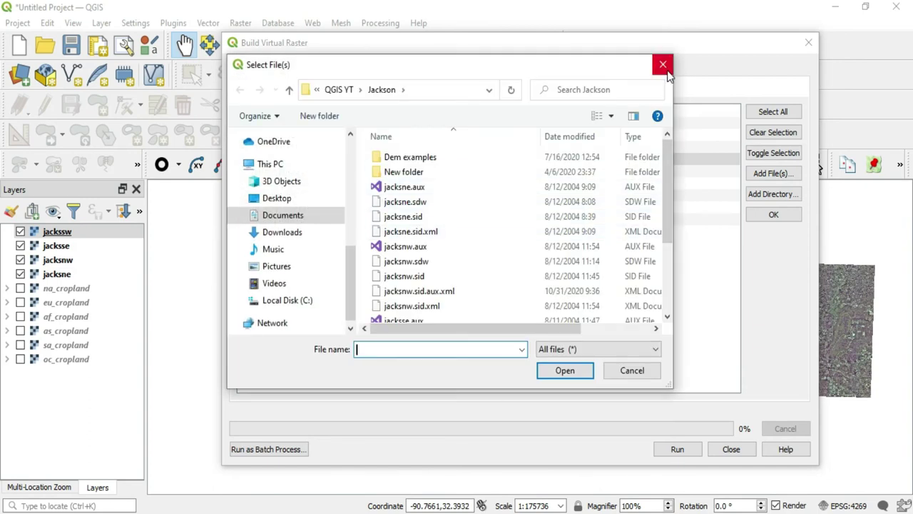
click(665, 68)
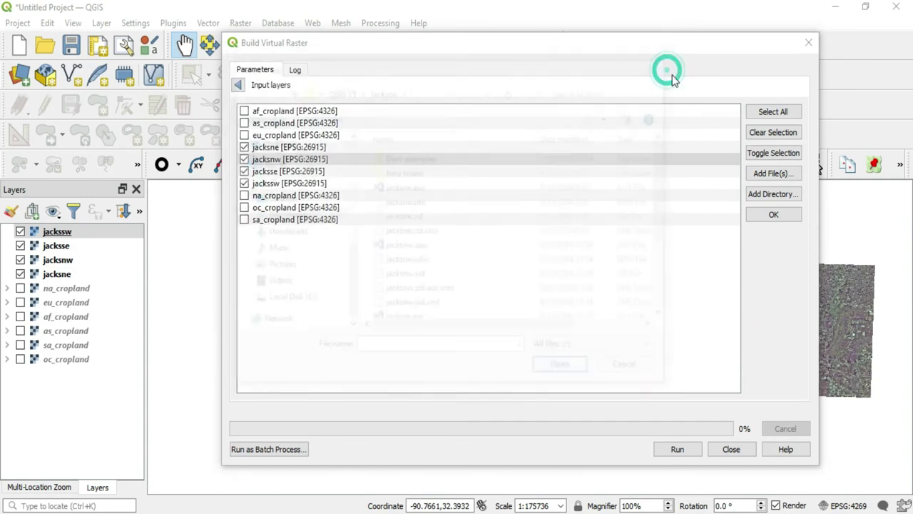
click(774, 198)
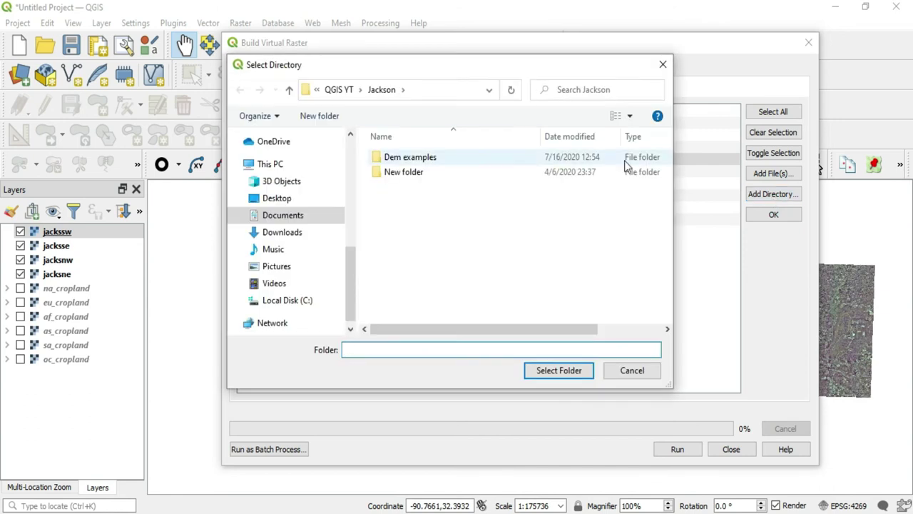
click(663, 64)
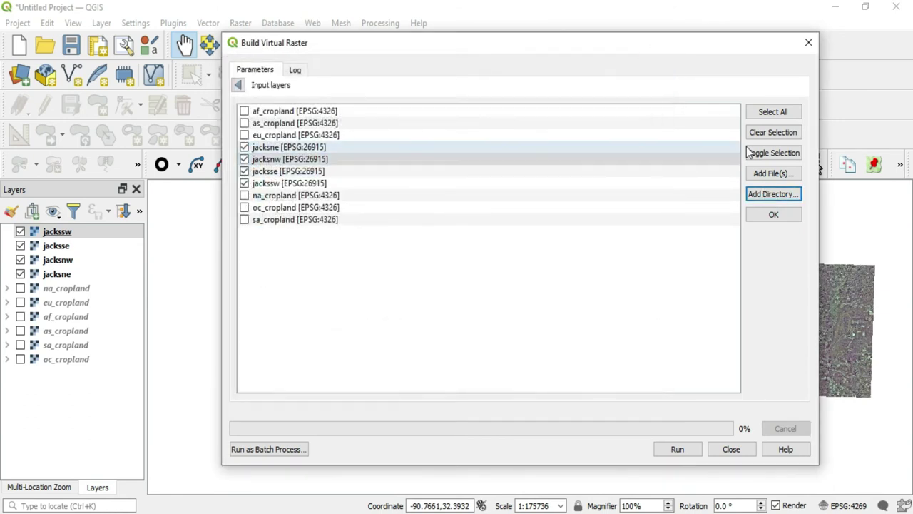
click(768, 155)
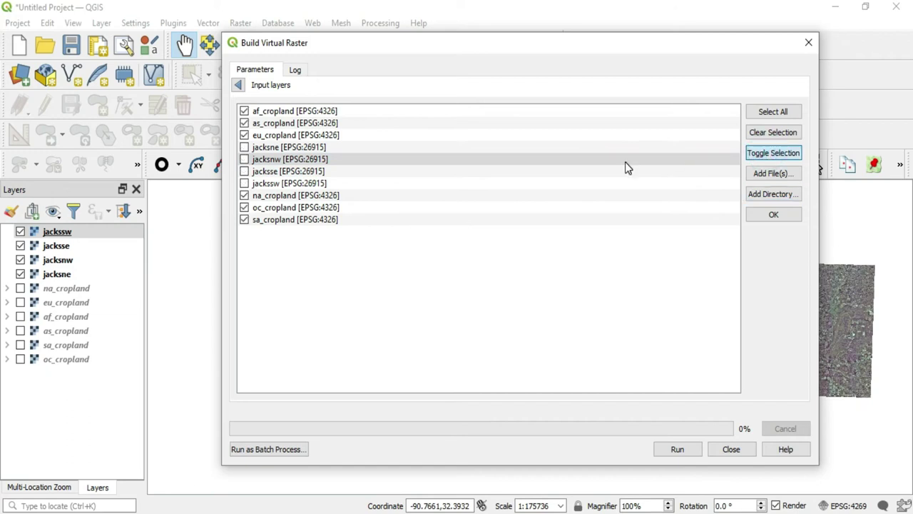
click(626, 160)
click(766, 160)
click(764, 160)
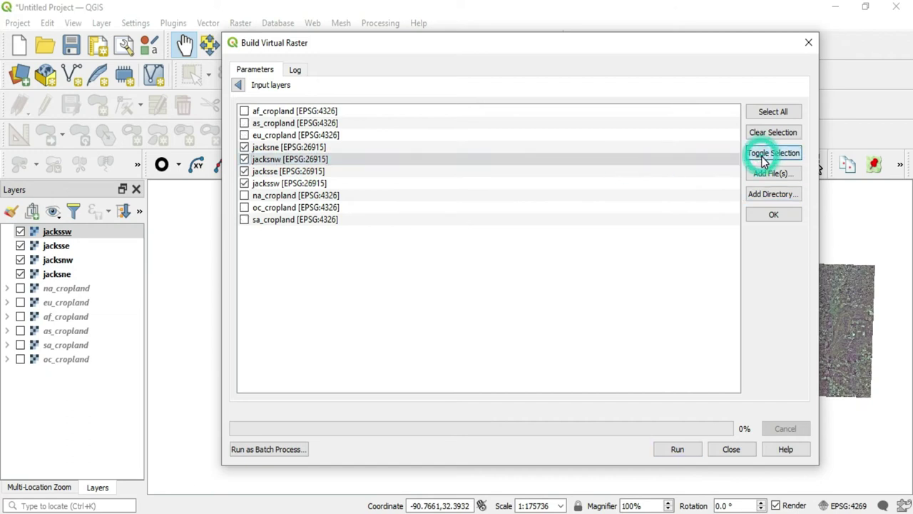
click(767, 134)
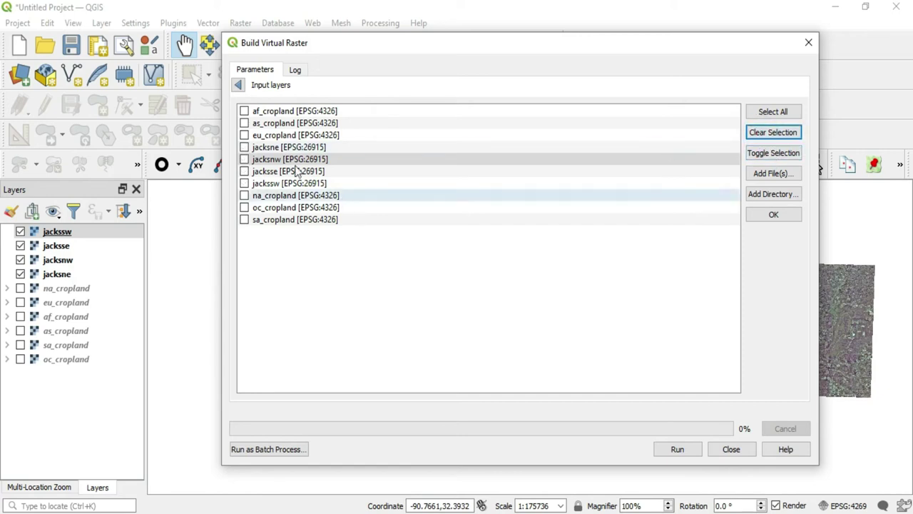
Step: Re-check only the jacksne, jacksnw, jacksse and jackssw tiles as inputs
click(244, 147)
click(245, 160)
click(244, 171)
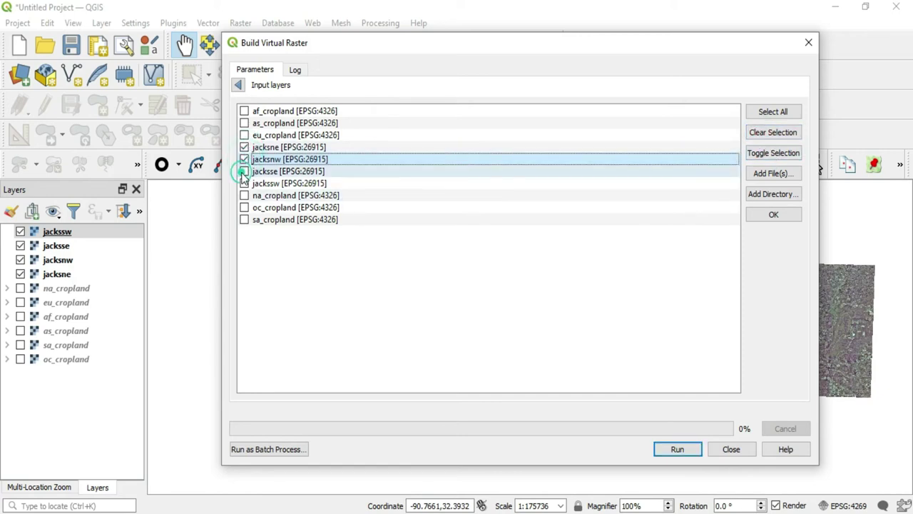
click(245, 183)
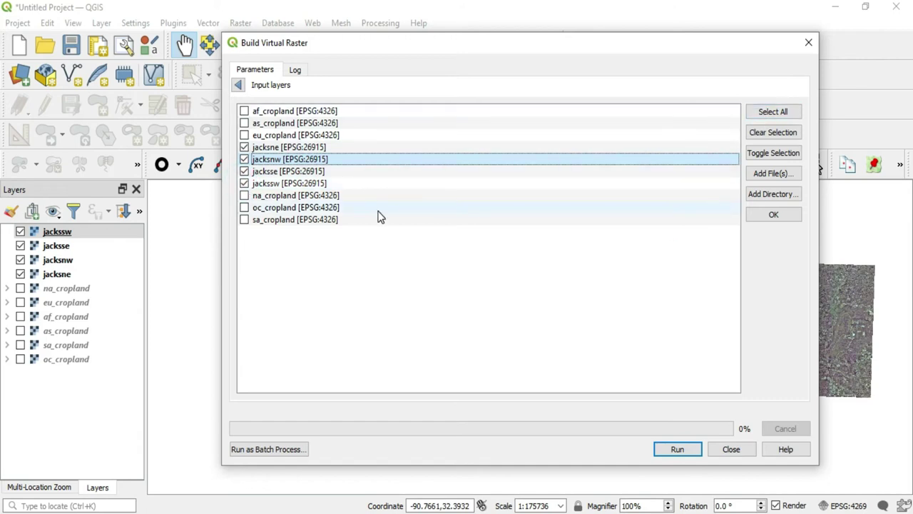
Step: Go back to the parameters showing 4 inputs and run the virtual raster build
click(238, 85)
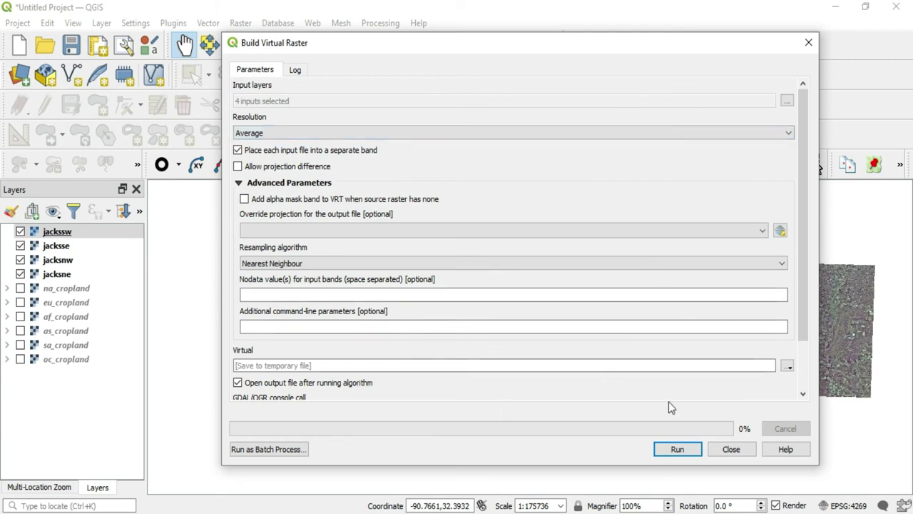
click(678, 450)
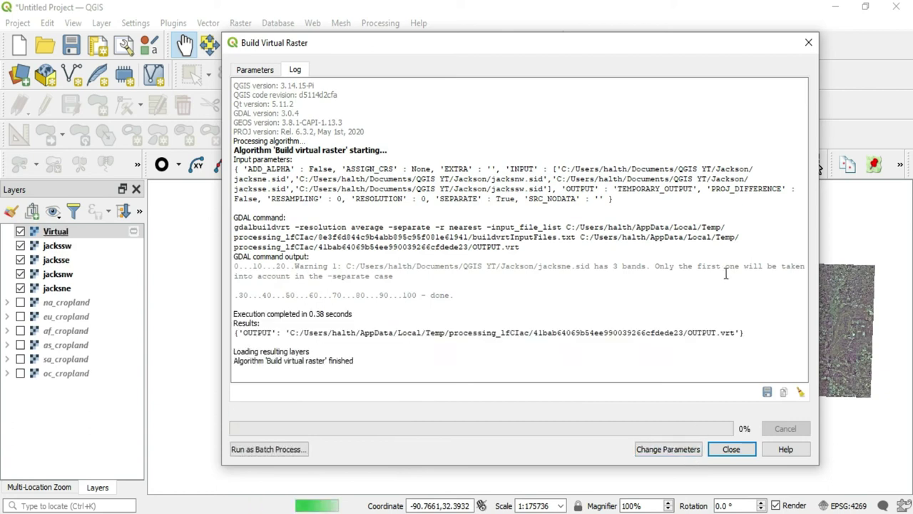
Step: Close Build Virtual Raster and hide the jacksne, jacksnw, jacksse and jackssw layers
click(810, 44)
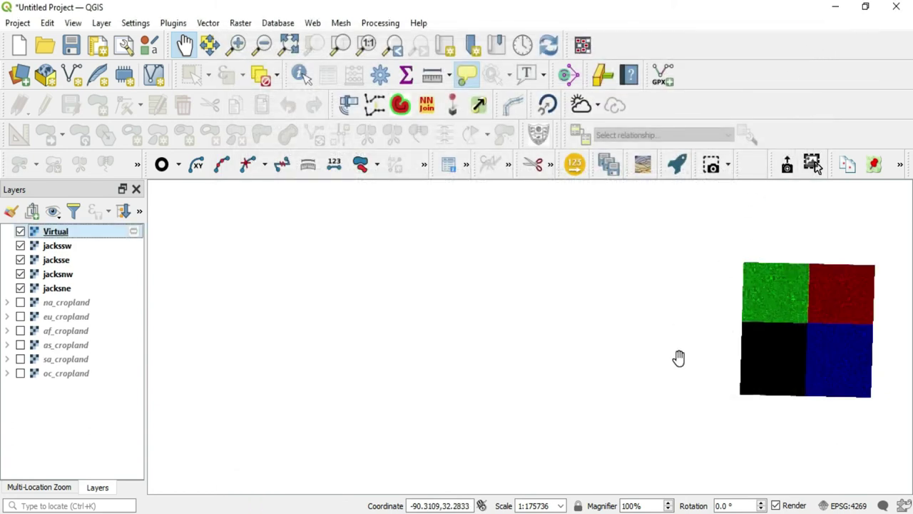
click(20, 288)
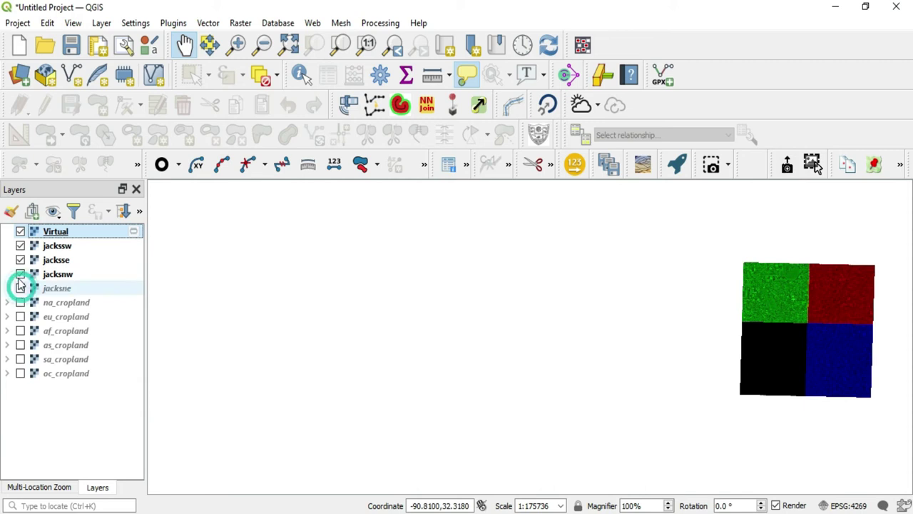
click(20, 274)
click(20, 260)
click(20, 245)
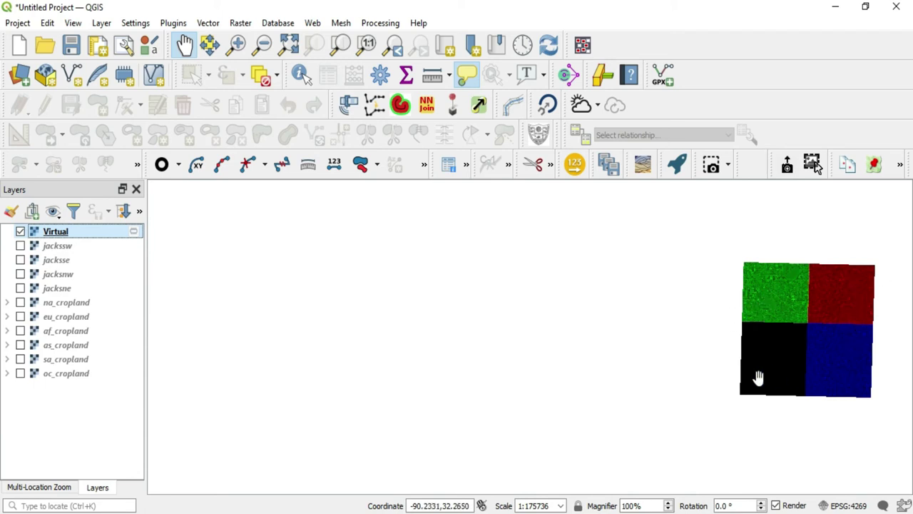
Step: Bring up the Virtual layer's Layer Properties and move the window higher
click(88, 236)
double_click(88, 236)
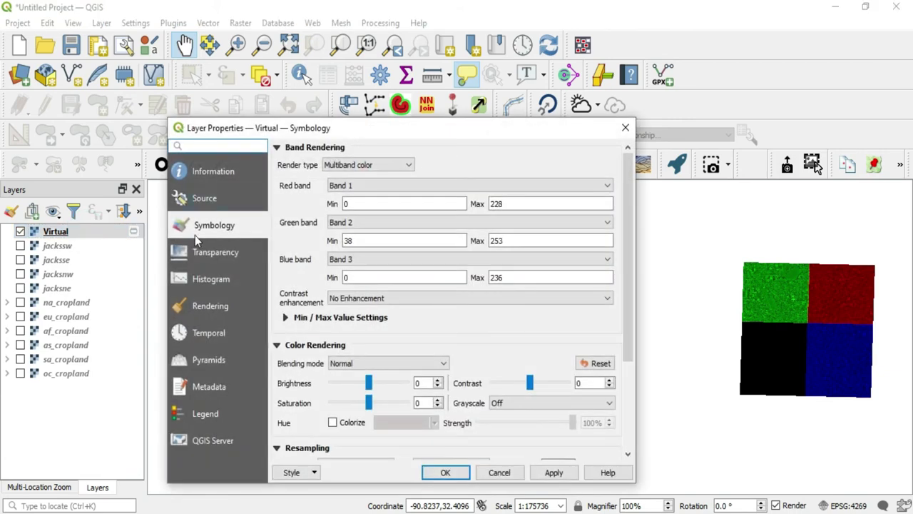
drag(339, 133, 340, 60)
Step: Review the Information and Source pages, ending on the Symbology page
click(214, 99)
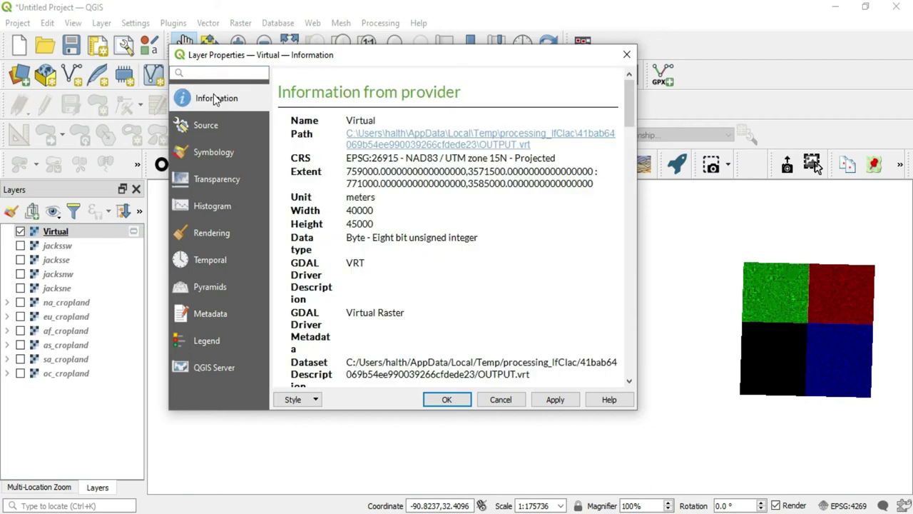
scroll(490, 321, down, 10)
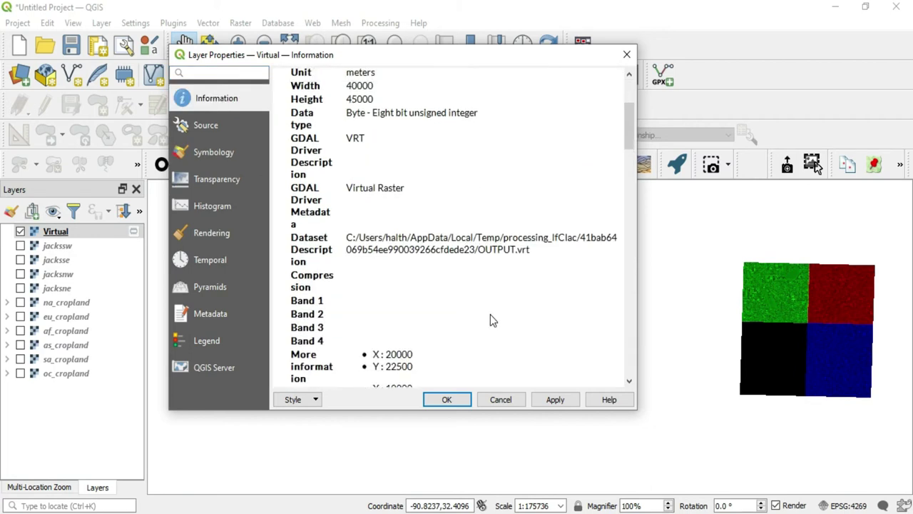
scroll(490, 320, down, 4)
scroll(490, 320, up, 12)
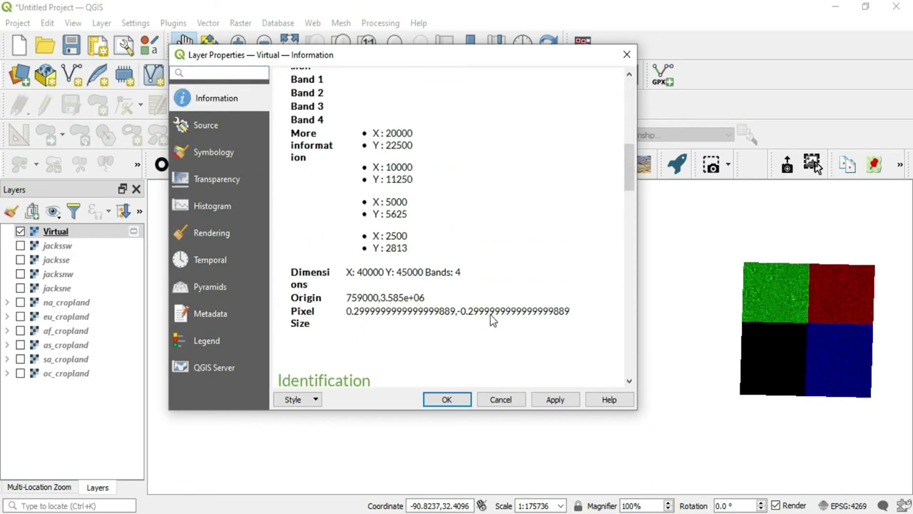
scroll(490, 320, up, 4)
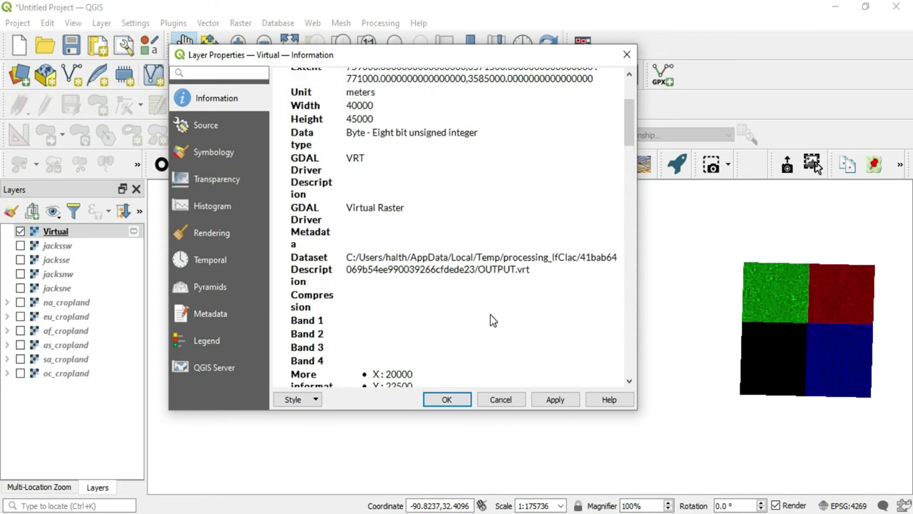
scroll(490, 321, down, 4)
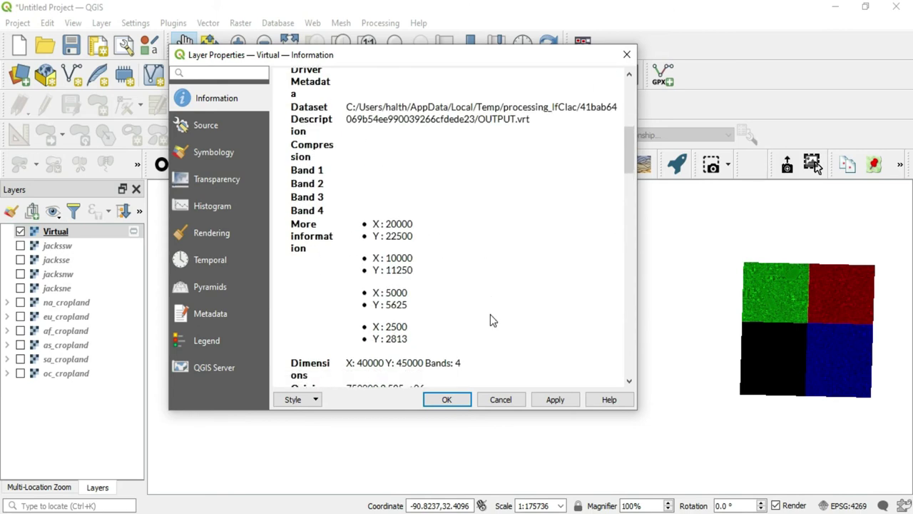
scroll(490, 321, up, 7)
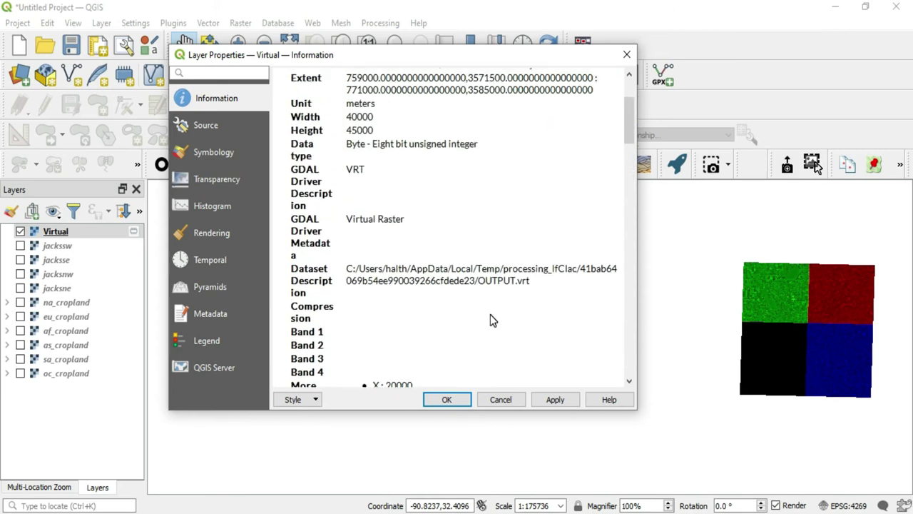
click(220, 130)
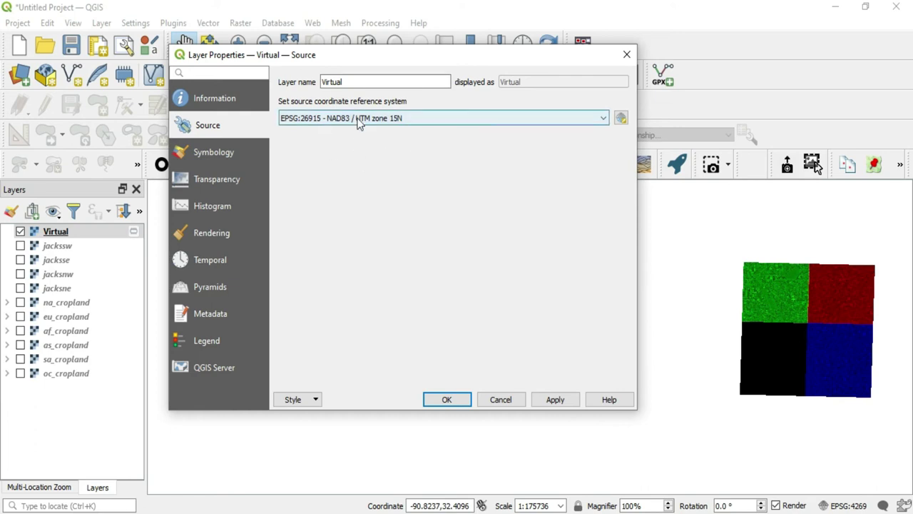
click(244, 159)
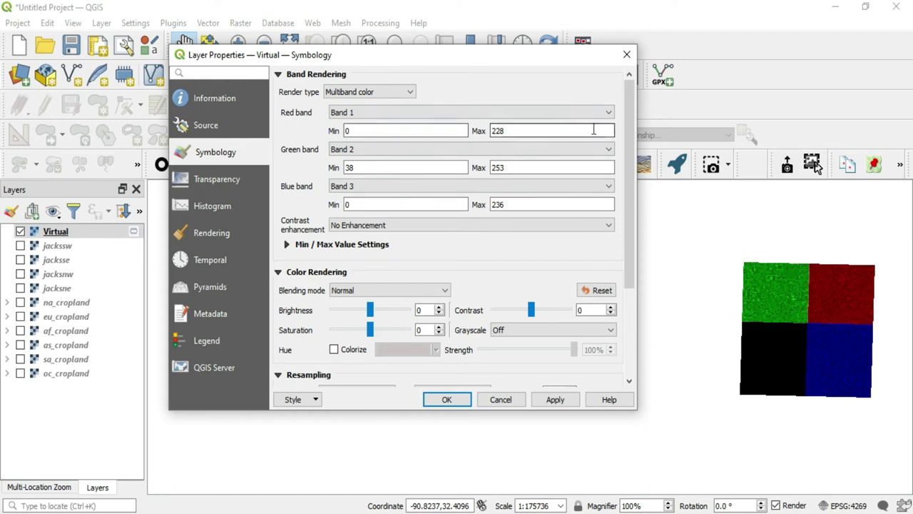
Step: Try Singleband pseudocolor as render type, then restore Multiband color
scroll(367, 92, down, 3)
click(367, 91)
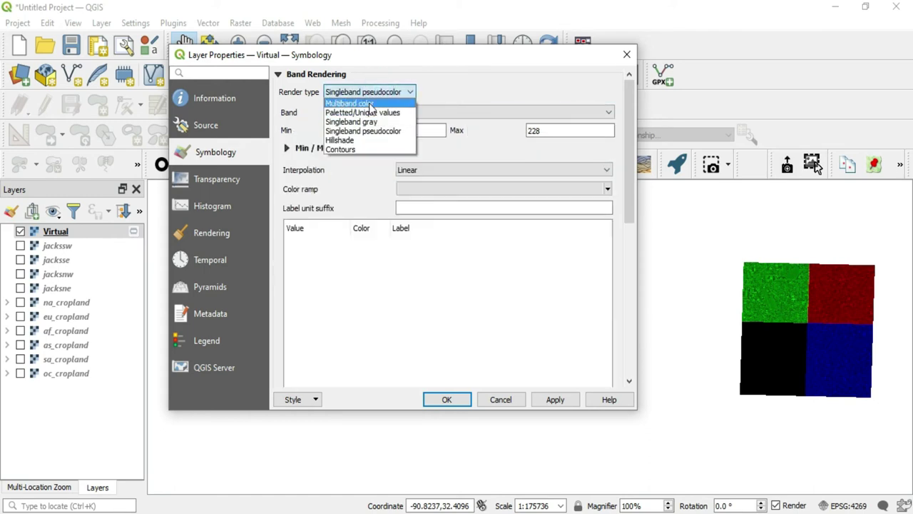
click(382, 105)
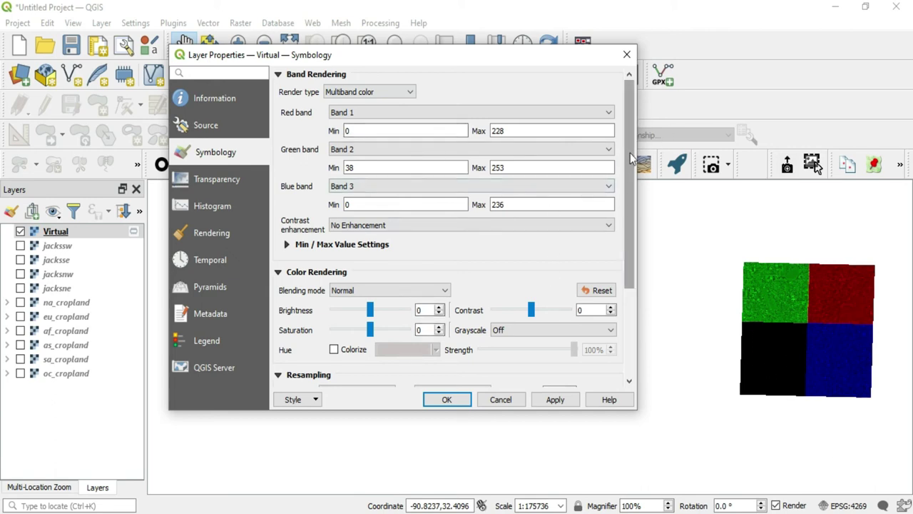
drag(630, 159, 622, 278)
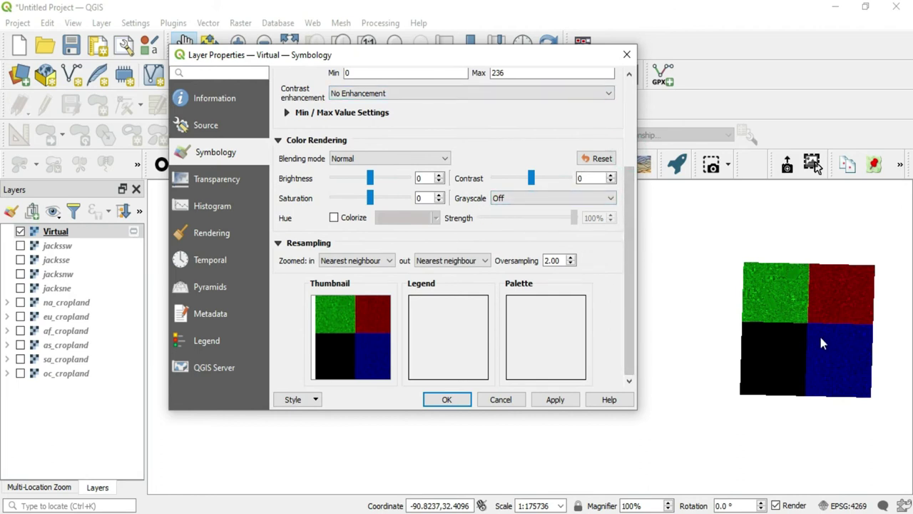
scroll(630, 250, up, 1)
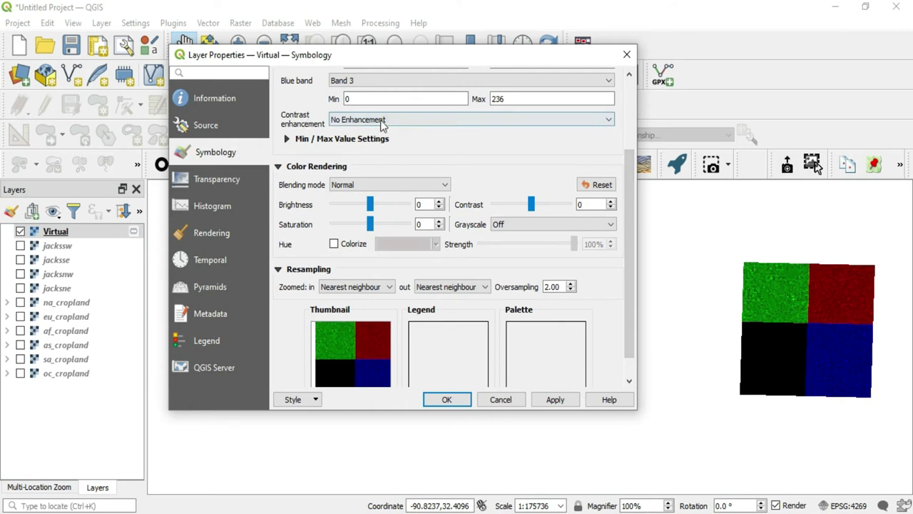
Step: Inspect the Min/Max and Resampling options unchanged, then close Layer Properties
click(287, 139)
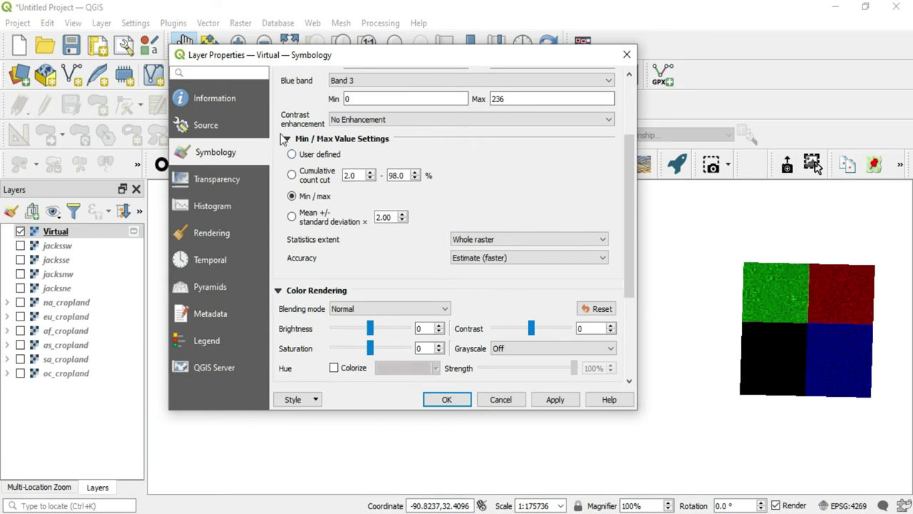
click(286, 139)
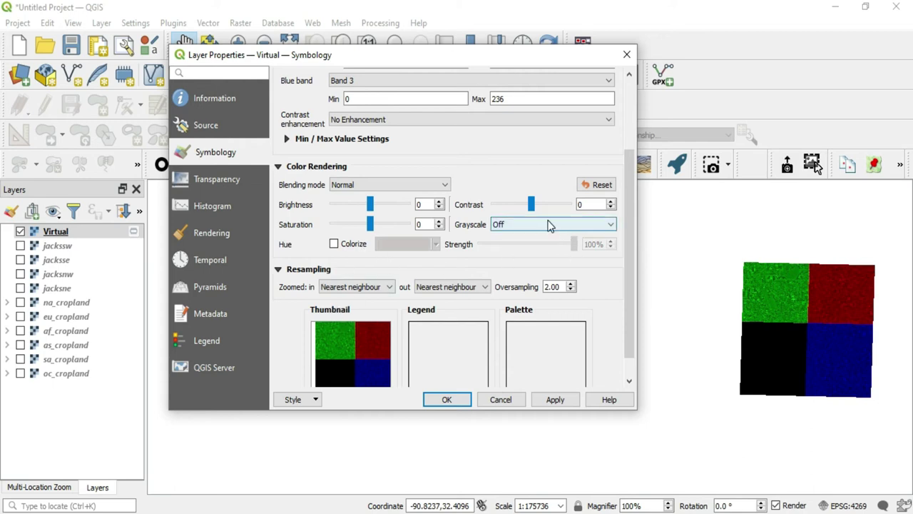
drag(629, 181, 629, 197)
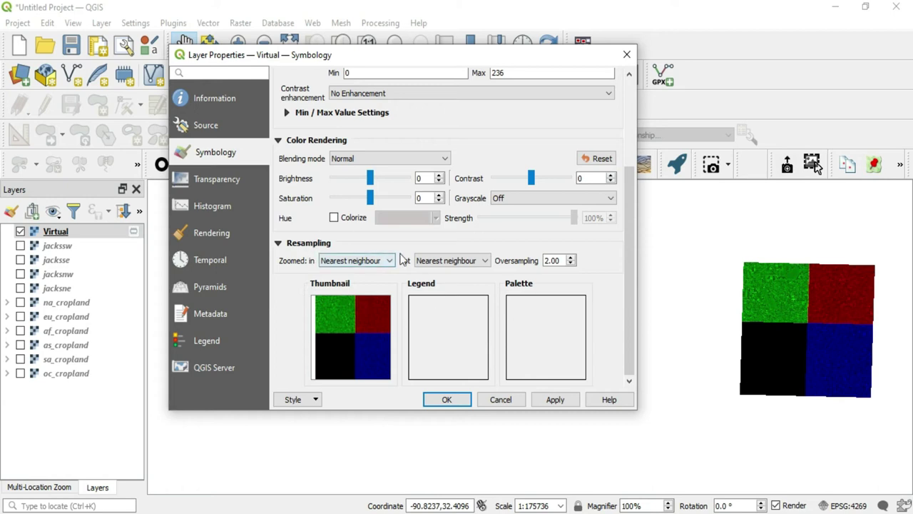
click(376, 265)
click(373, 260)
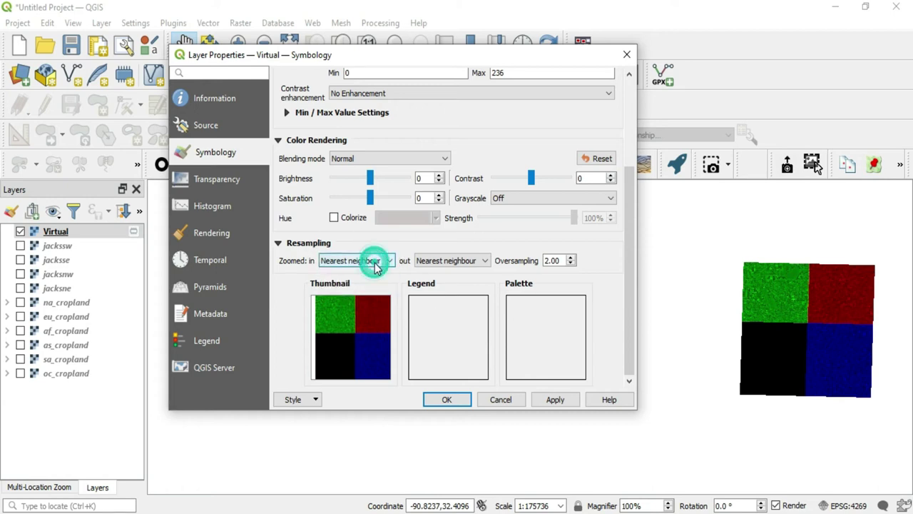
click(627, 55)
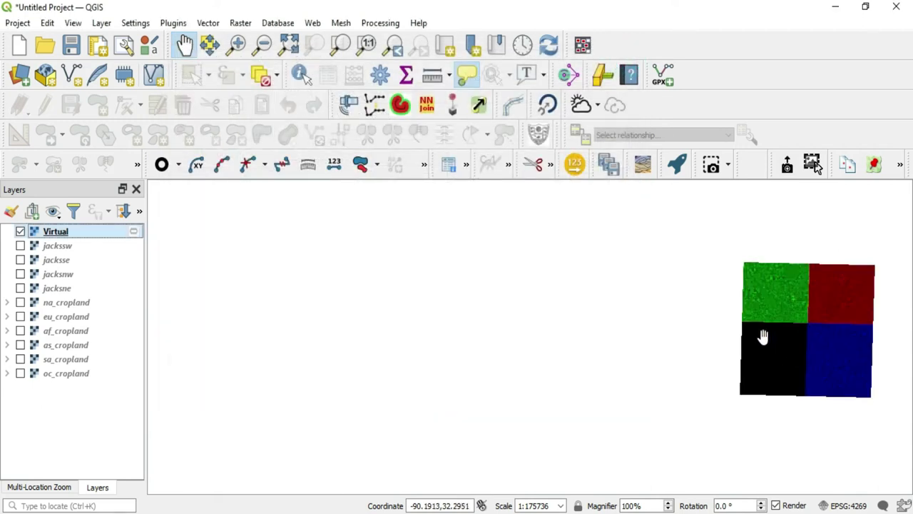
Step: Hide the first Virtual mosaic and open Build Virtual Raster from Raster > Miscellaneous
click(20, 231)
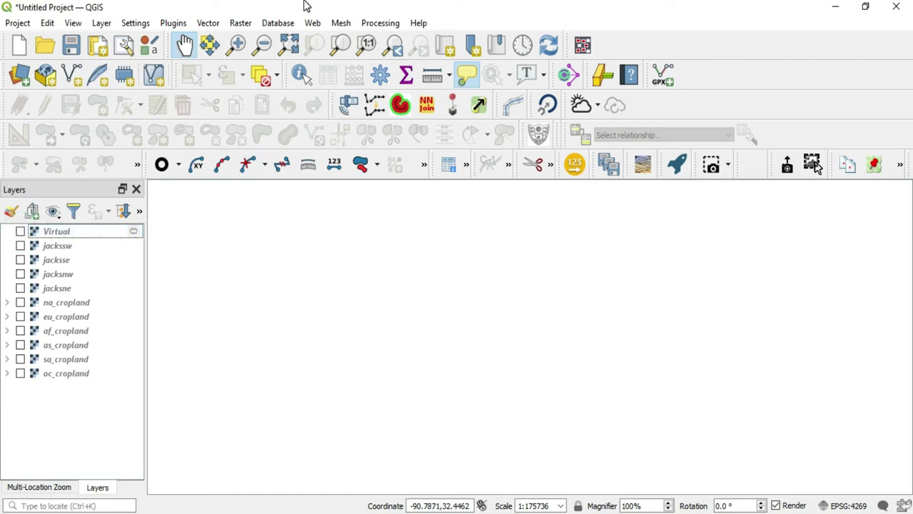
click(239, 23)
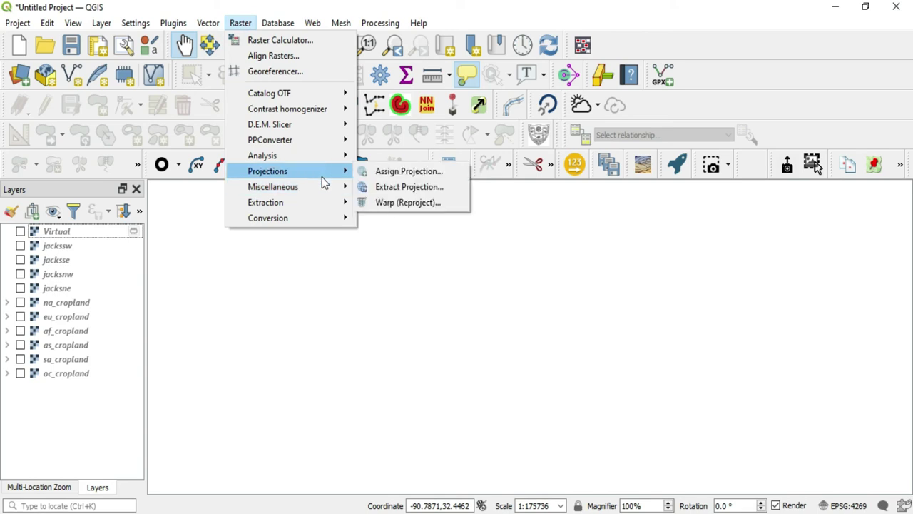
mouse_move(322, 194)
click(403, 188)
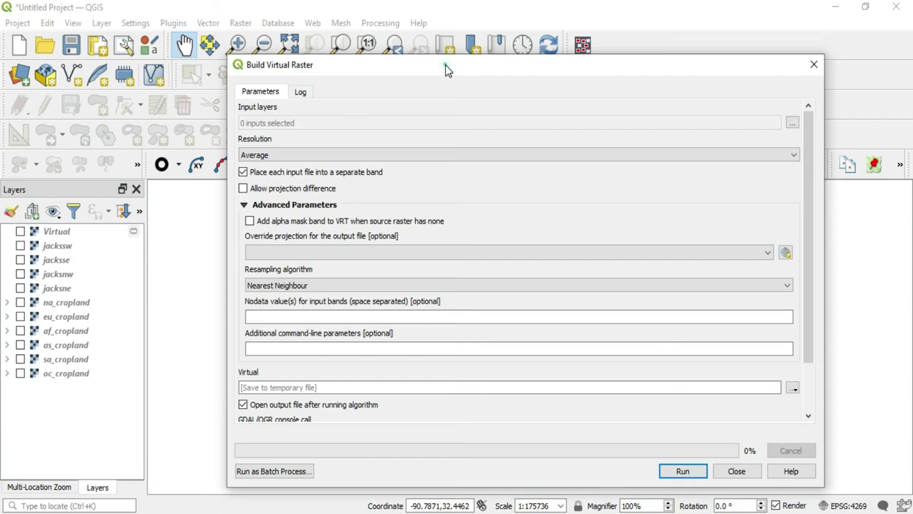
drag(446, 70, 436, 39)
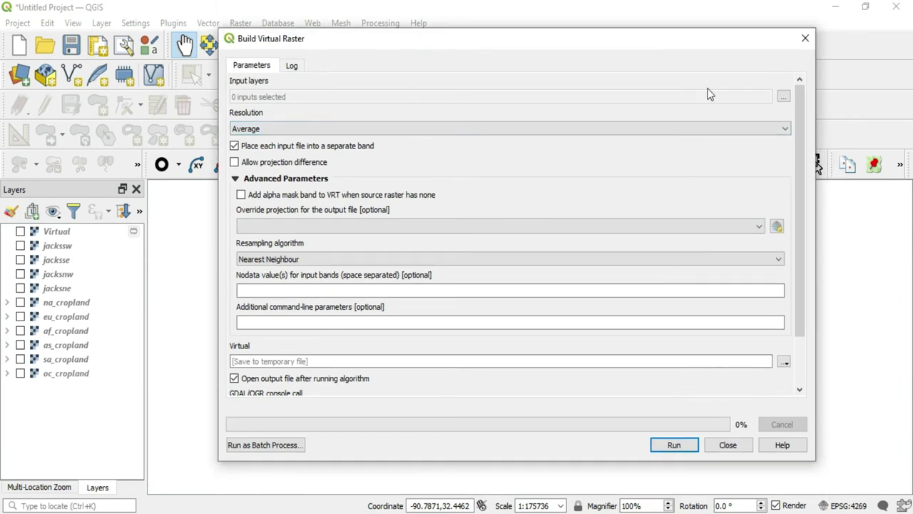
Step: Select jacksne, jacksnw, jacksse and jackssw as the input layers
click(783, 97)
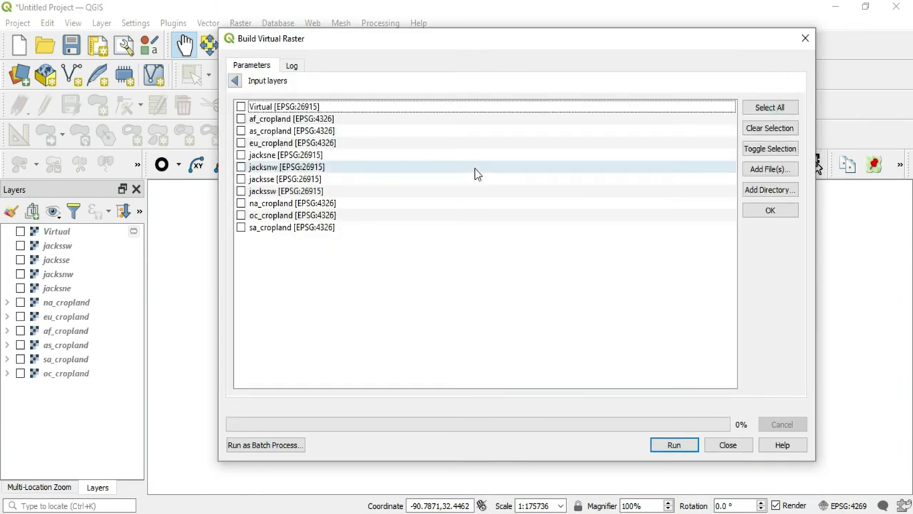
click(240, 155)
click(240, 166)
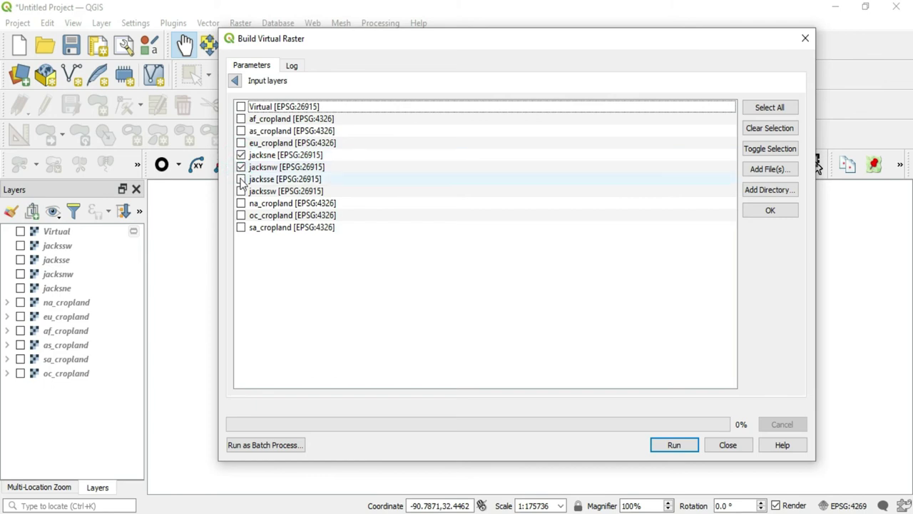
click(240, 179)
click(241, 191)
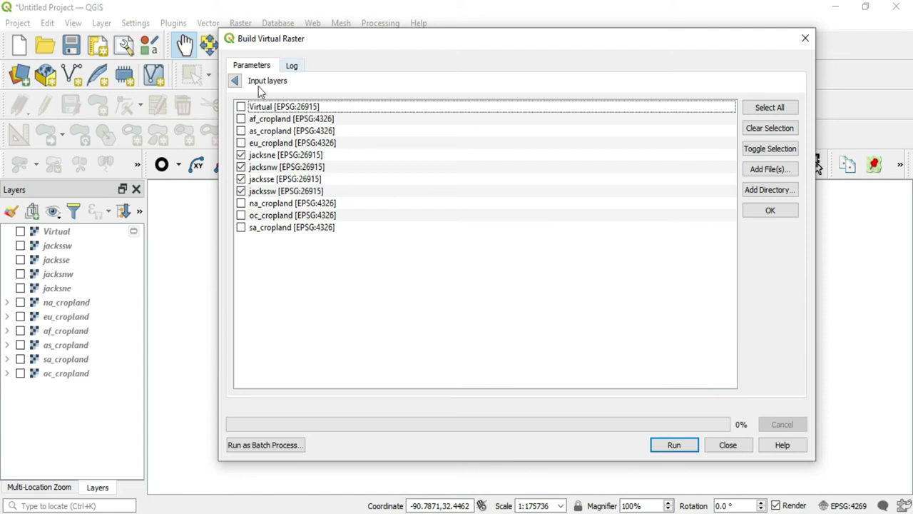
Step: Turn off 'Place each input file into a separate band' and run the four-tile jacks mosaic
click(234, 81)
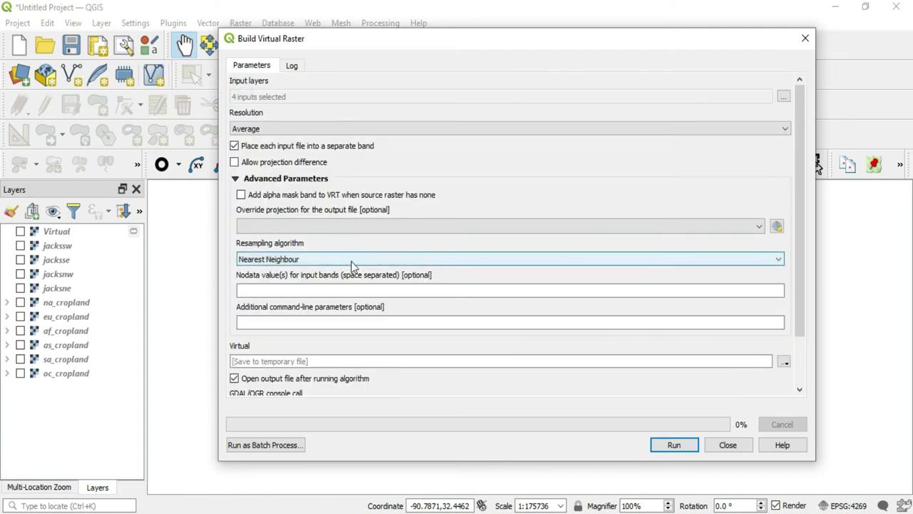
click(234, 146)
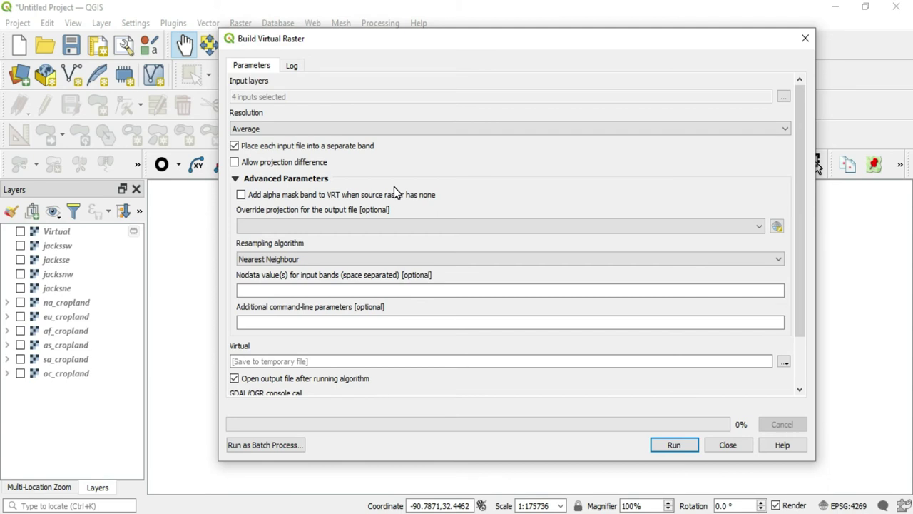
click(235, 146)
click(672, 446)
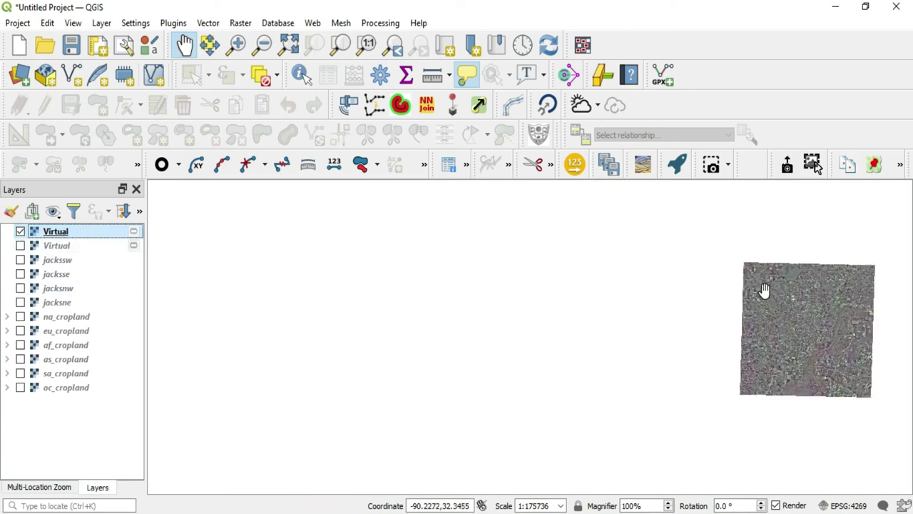
click(21, 230)
click(20, 232)
click(21, 231)
click(21, 231)
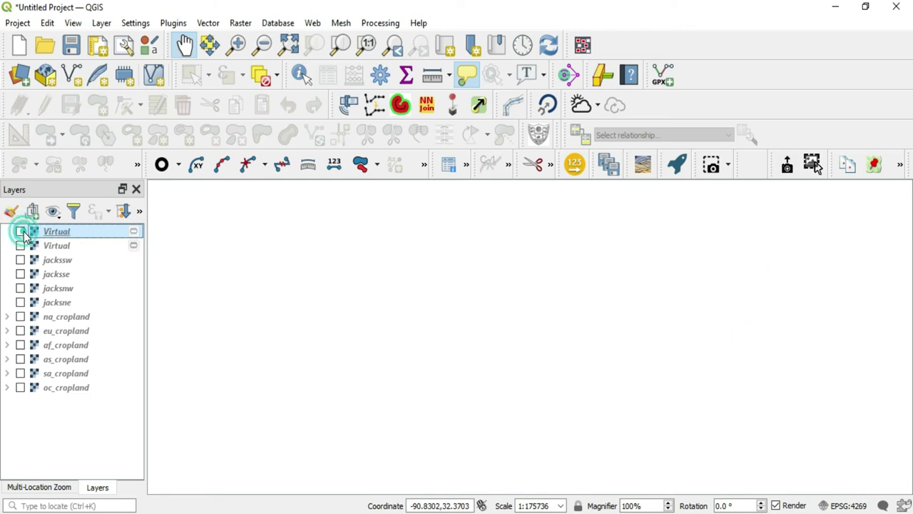
click(21, 231)
click(21, 231)
click(21, 231)
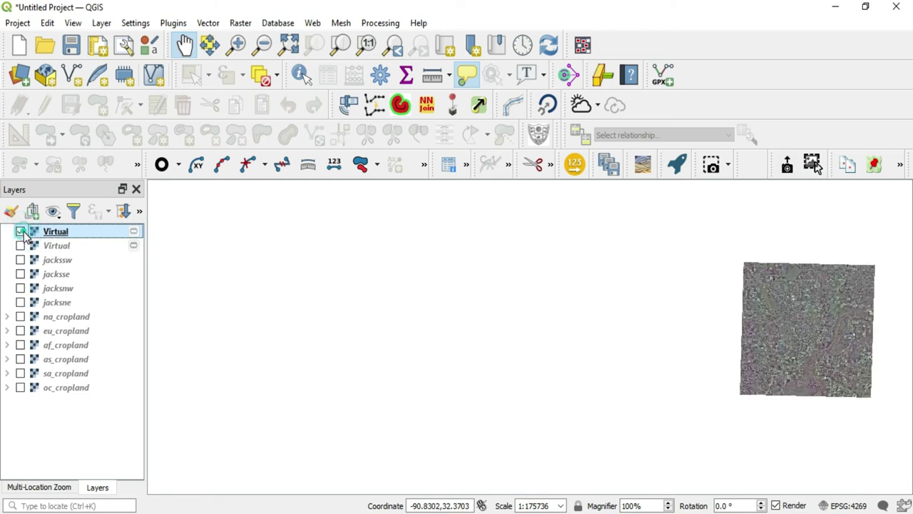
click(20, 231)
click(21, 232)
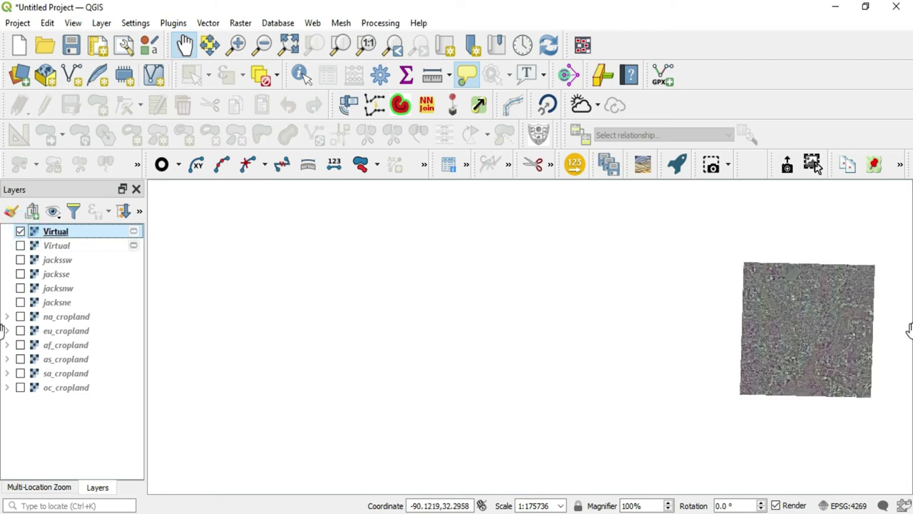
click(84, 240)
Step: Check the new Virtual layer's Symbology RGB bands, then close Layer Properties and Build Virtual Raster
double_click(55, 233)
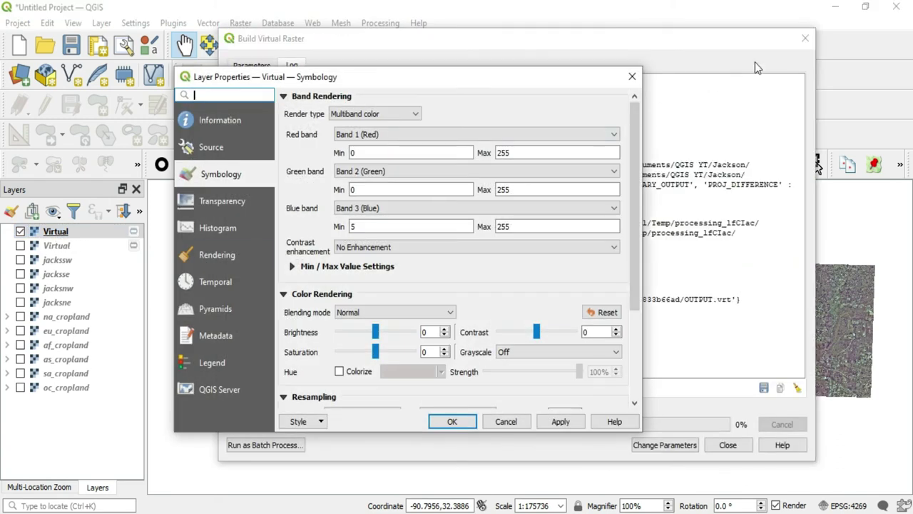
click(804, 38)
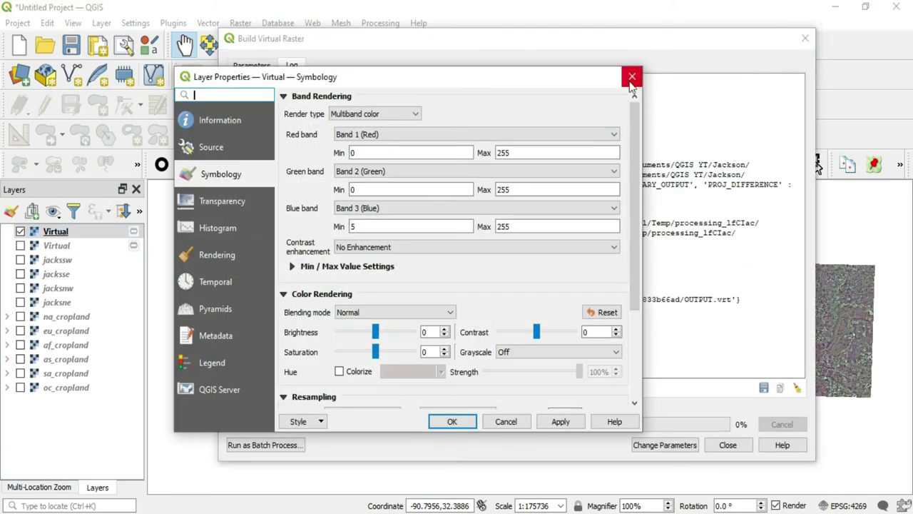
drag(600, 84, 723, 62)
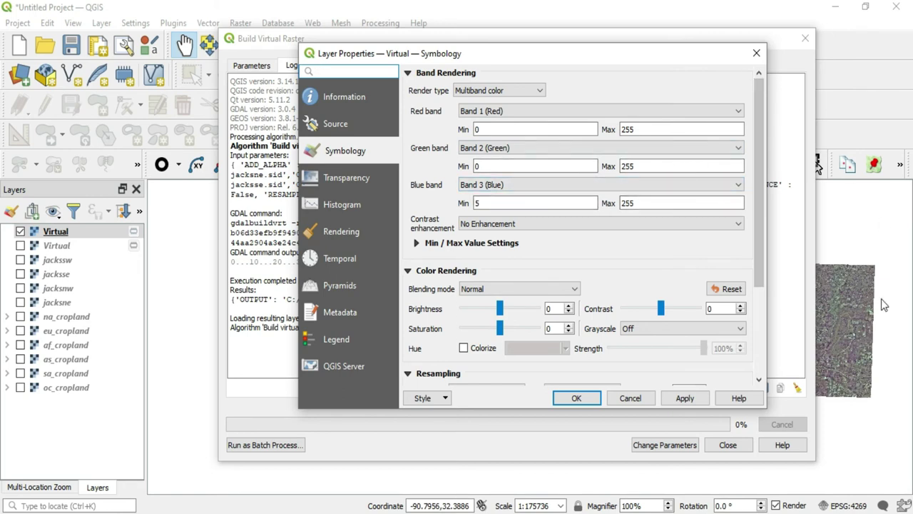
click(757, 53)
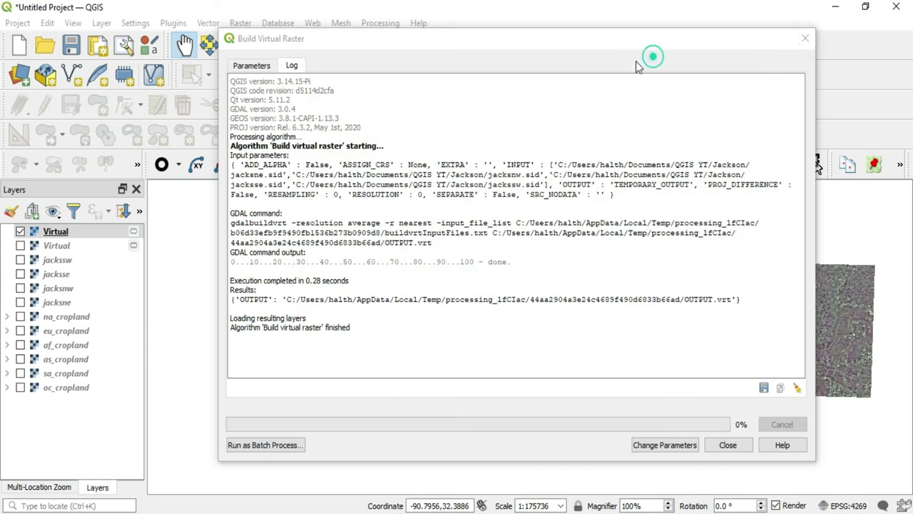
key(Escape)
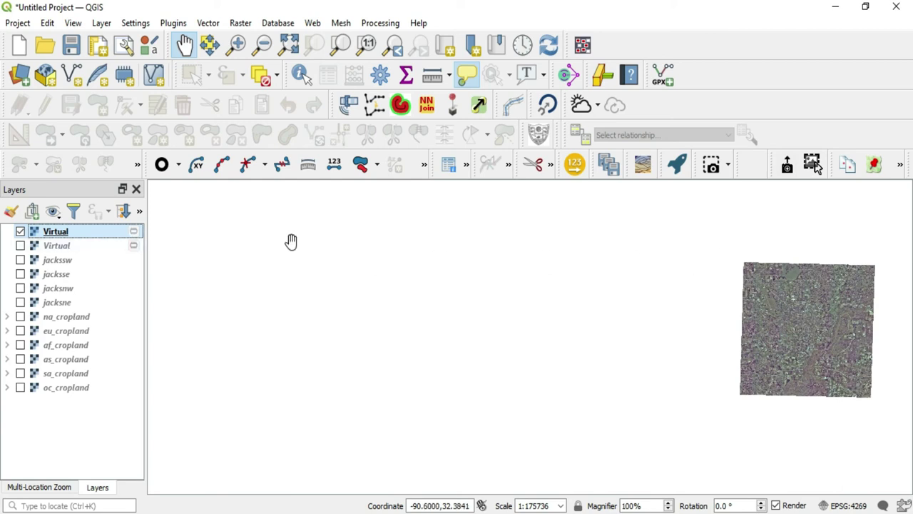
key(space)
key(ctrl+alt+minus)
click(530, 301)
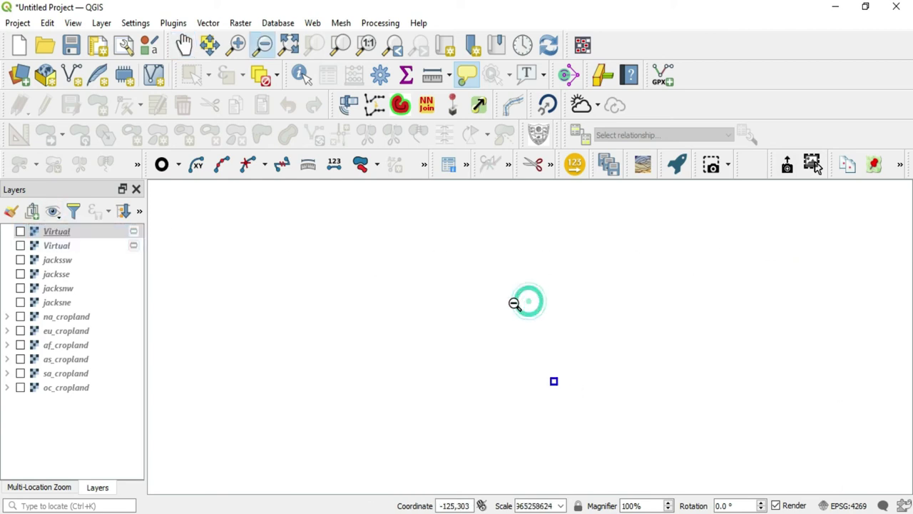
click(20, 316)
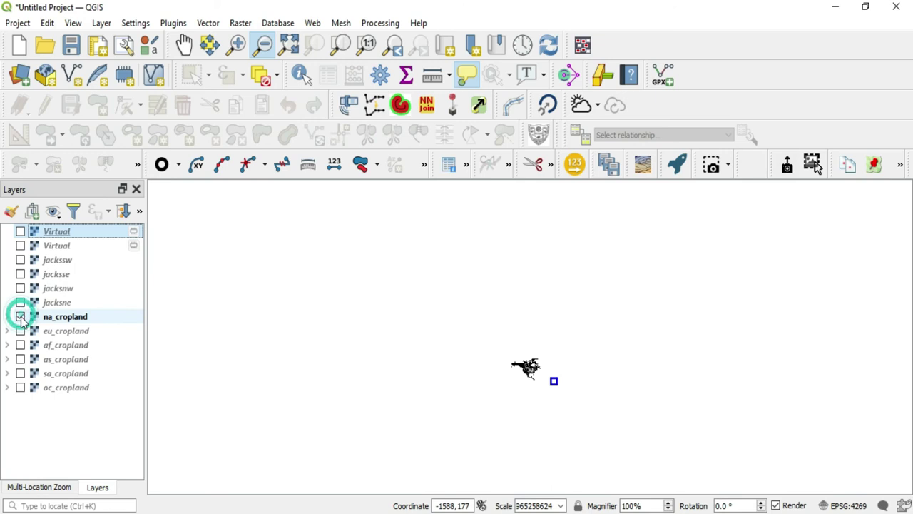
click(20, 330)
click(20, 345)
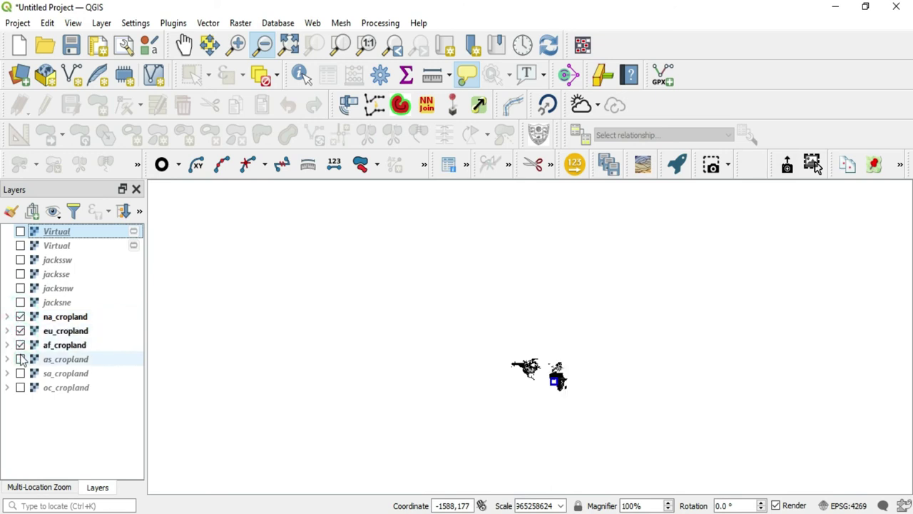
click(20, 358)
click(20, 373)
click(20, 387)
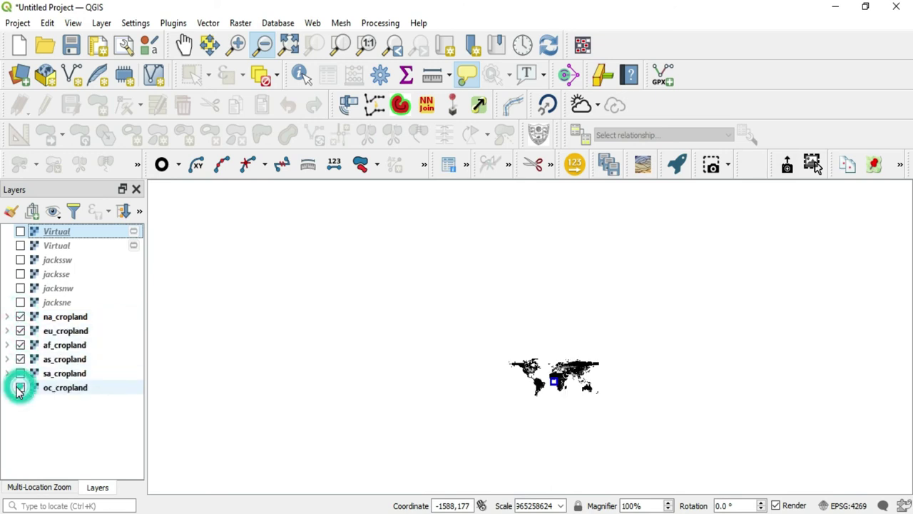
click(237, 45)
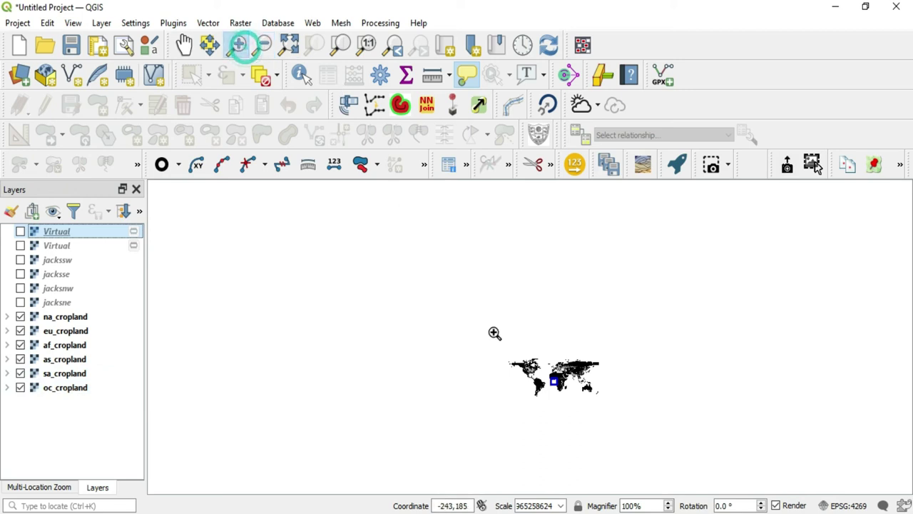
drag(502, 339, 612, 406)
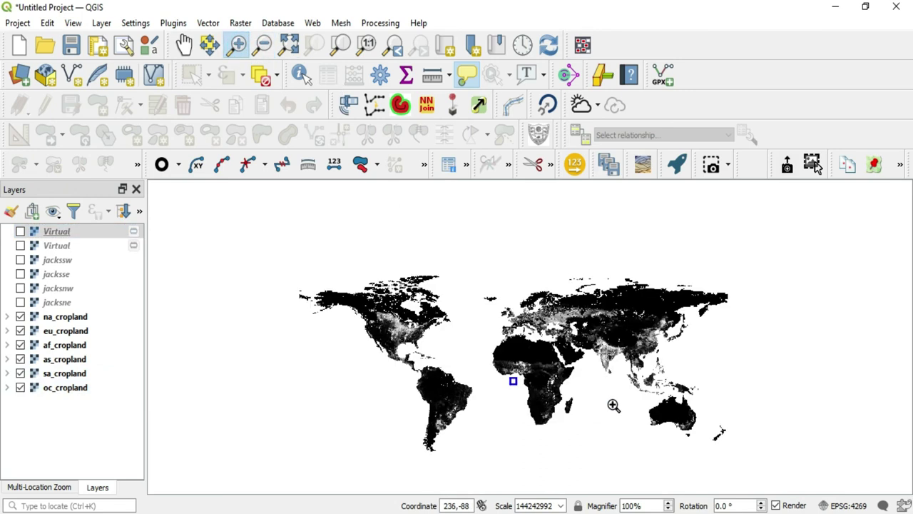
drag(301, 282, 729, 440)
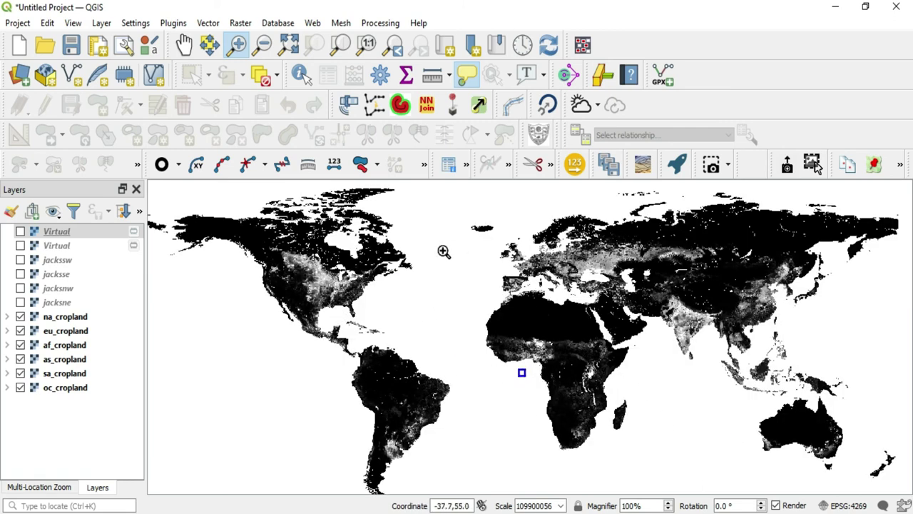
click(78, 317)
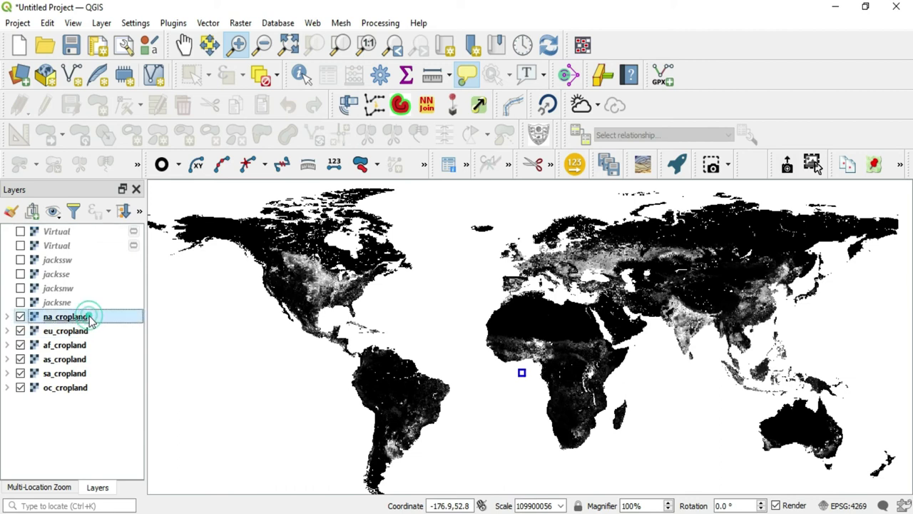
click(87, 331)
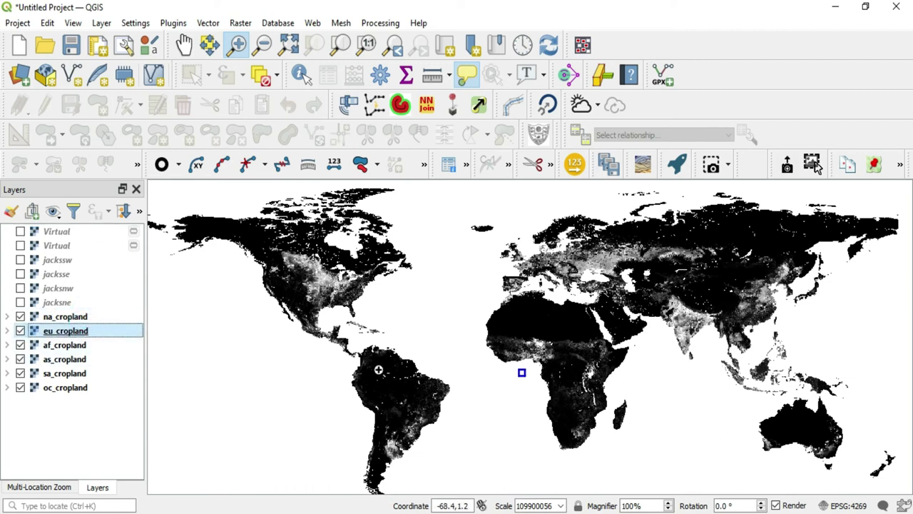
click(20, 317)
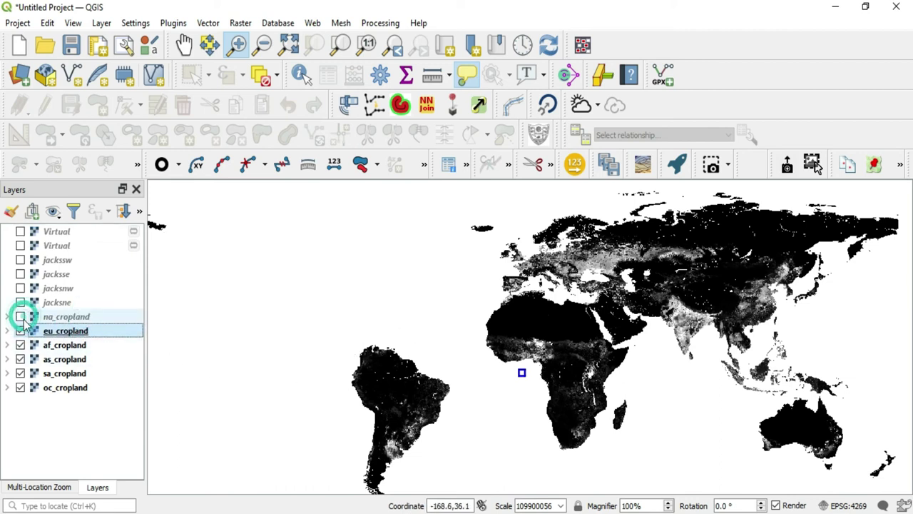
click(20, 331)
click(20, 346)
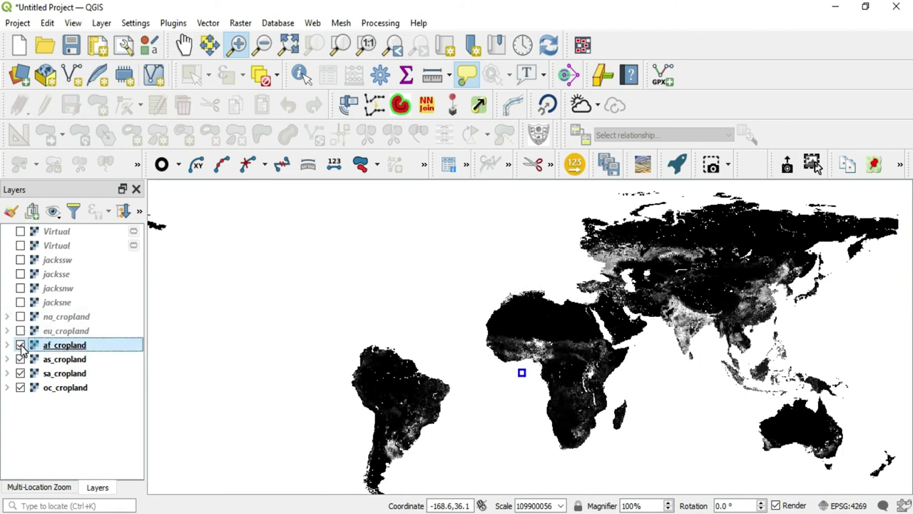
click(20, 345)
click(19, 331)
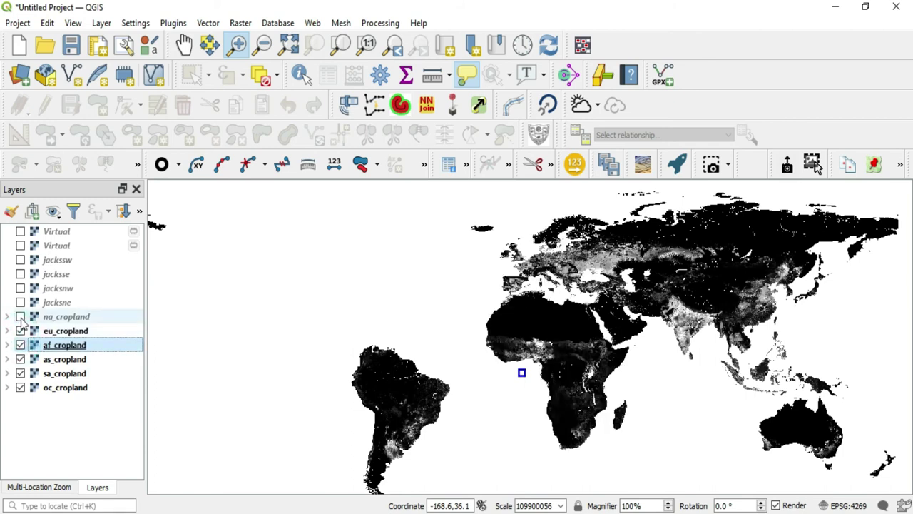
click(20, 316)
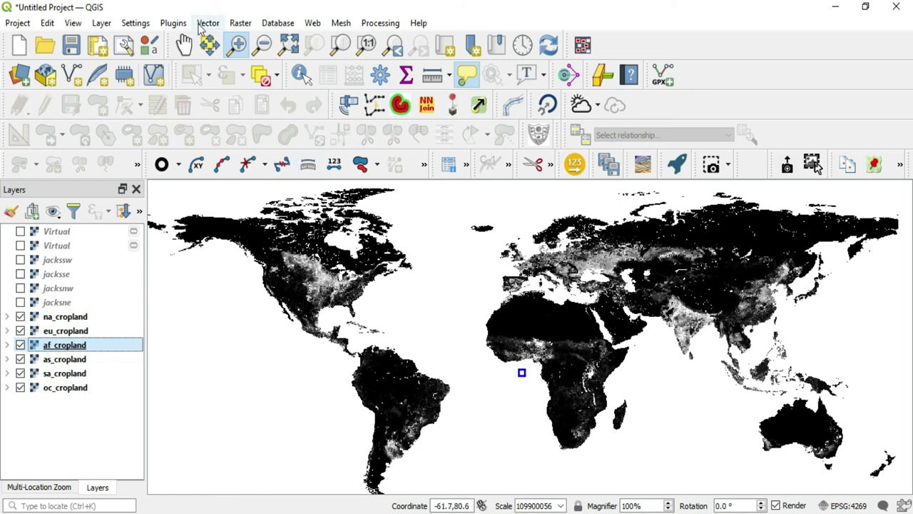
Step: Open Build Virtual Raster from Raster > Miscellaneous again
click(239, 24)
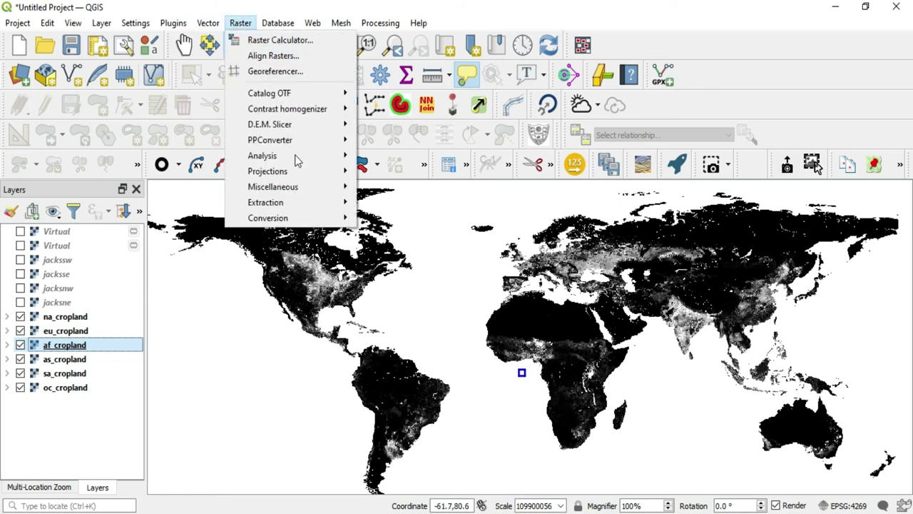
mouse_move(310, 185)
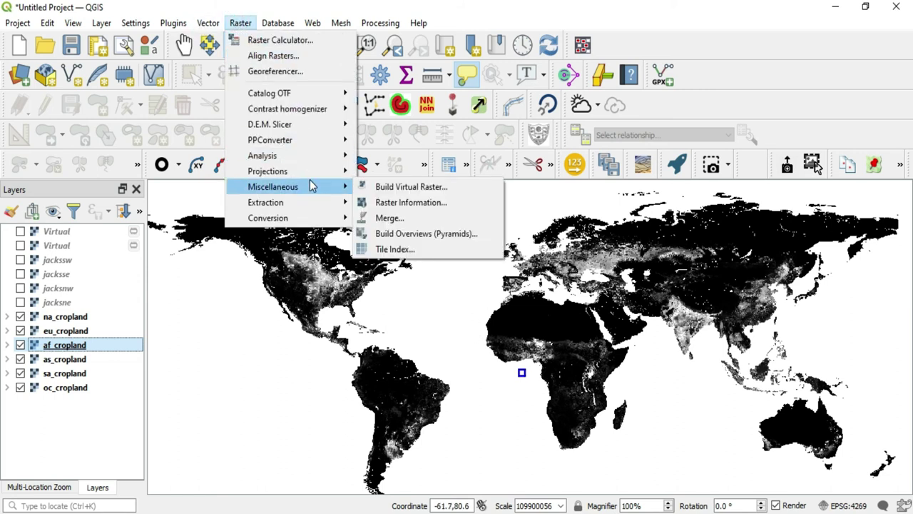
click(432, 189)
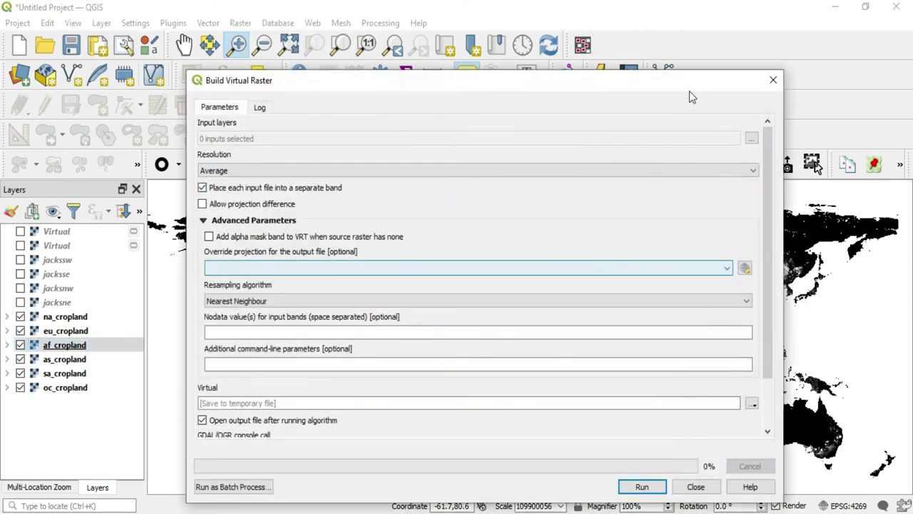
drag(678, 82, 750, 38)
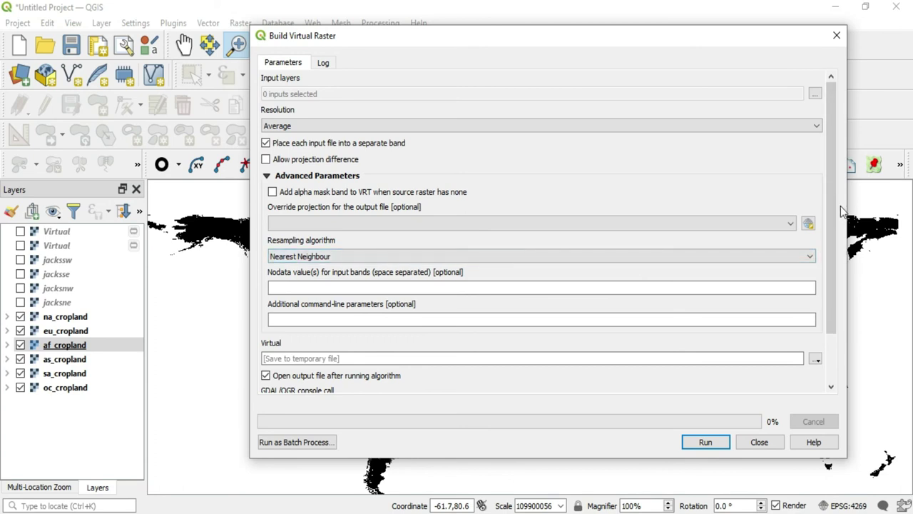
mouse_move(832, 204)
mouse_down()
mouse_move(835, 264)
mouse_move(833, 205)
mouse_up()
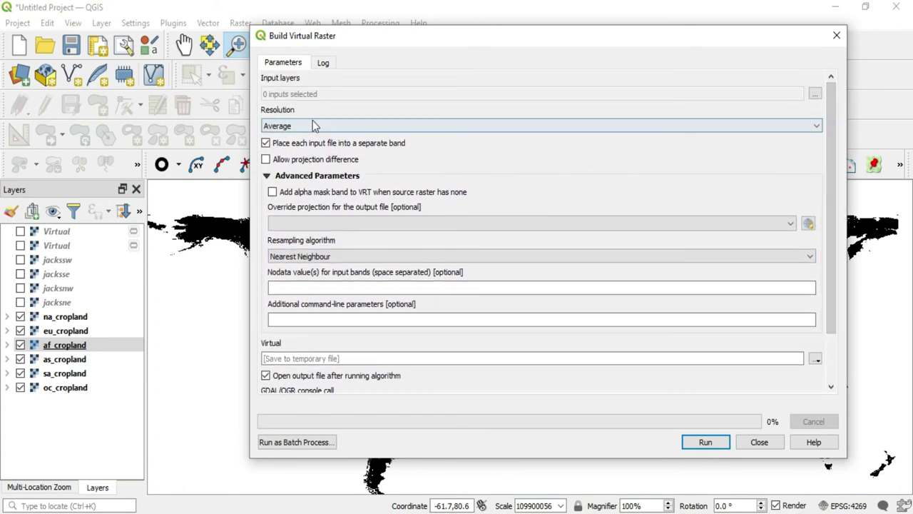
Step: Select af, as, eu, na, oc and sa_cropland as inputs and untick separate bands
click(815, 94)
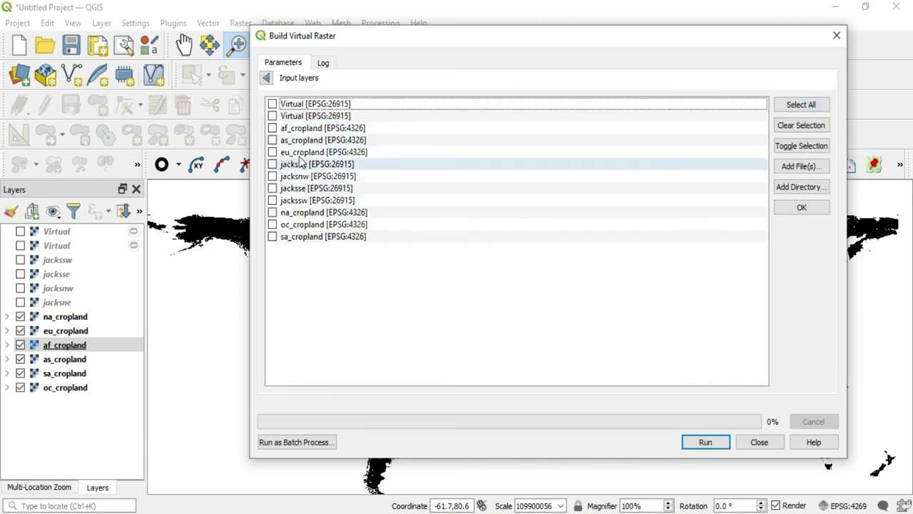
click(273, 128)
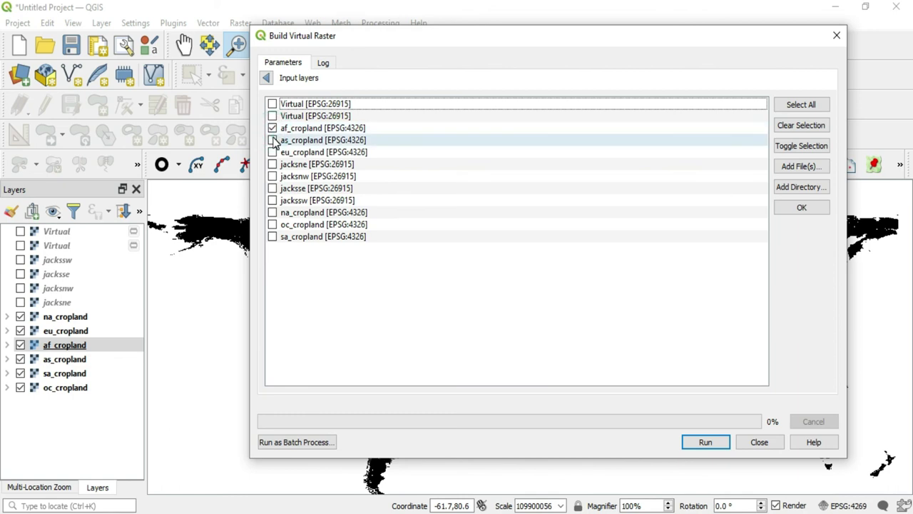
click(272, 140)
click(273, 153)
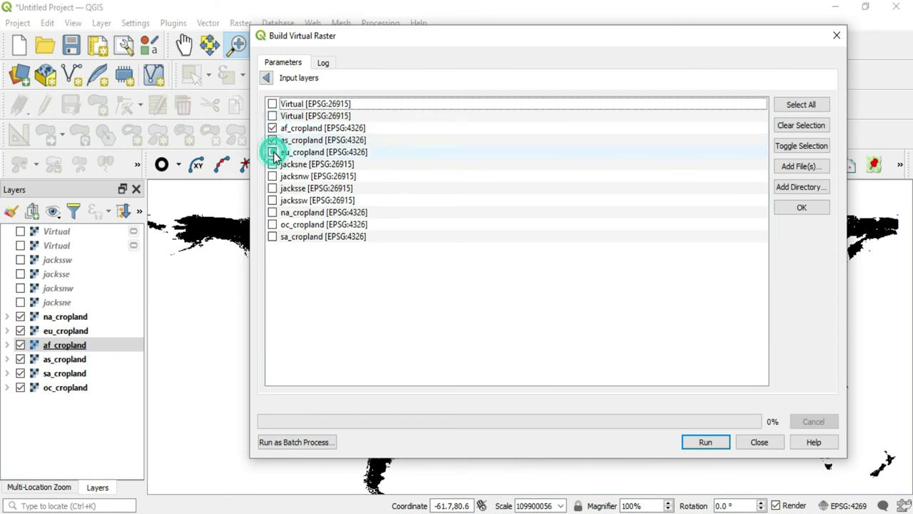
click(272, 214)
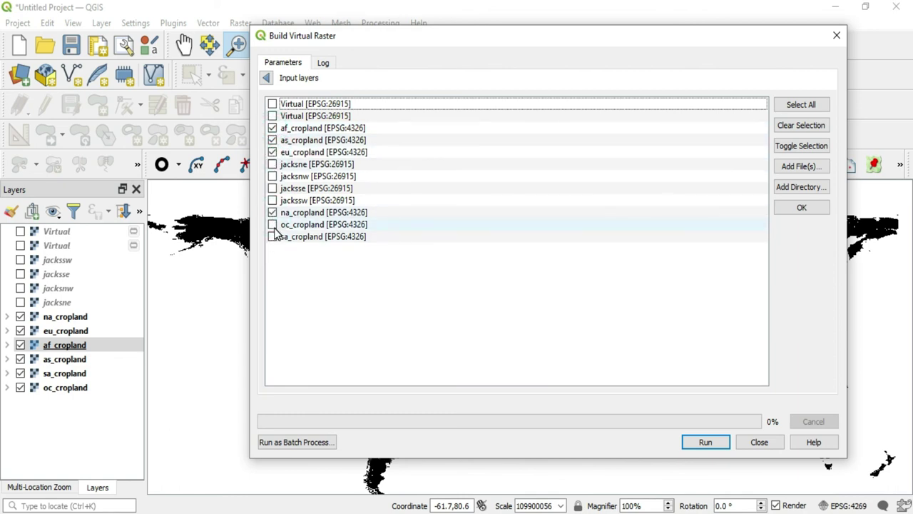
click(274, 225)
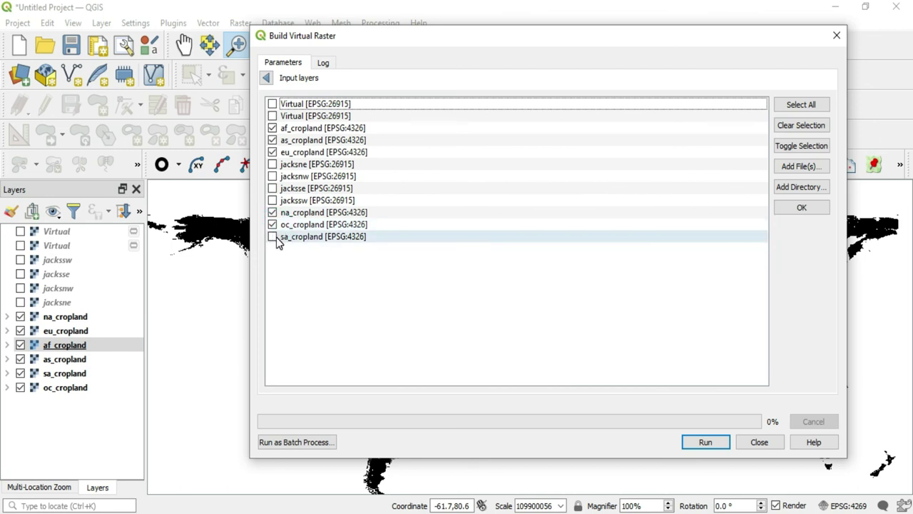
click(272, 237)
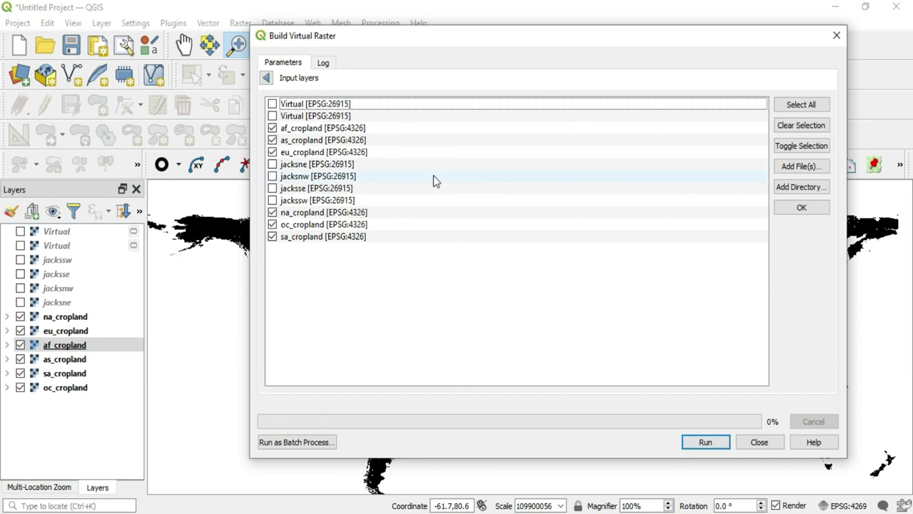
click(266, 78)
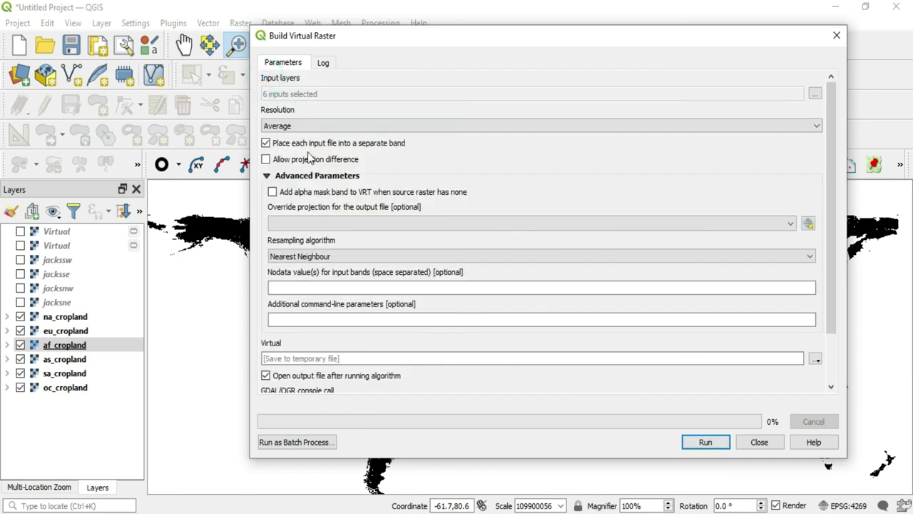
click(266, 143)
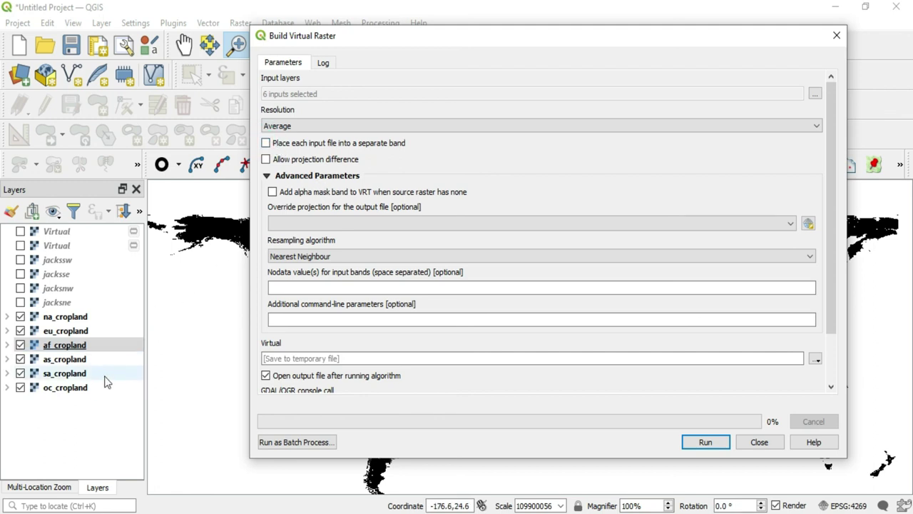
Step: Run the cropland build, close the tool, and hide the Virtual layer and six cropland tiles
click(705, 442)
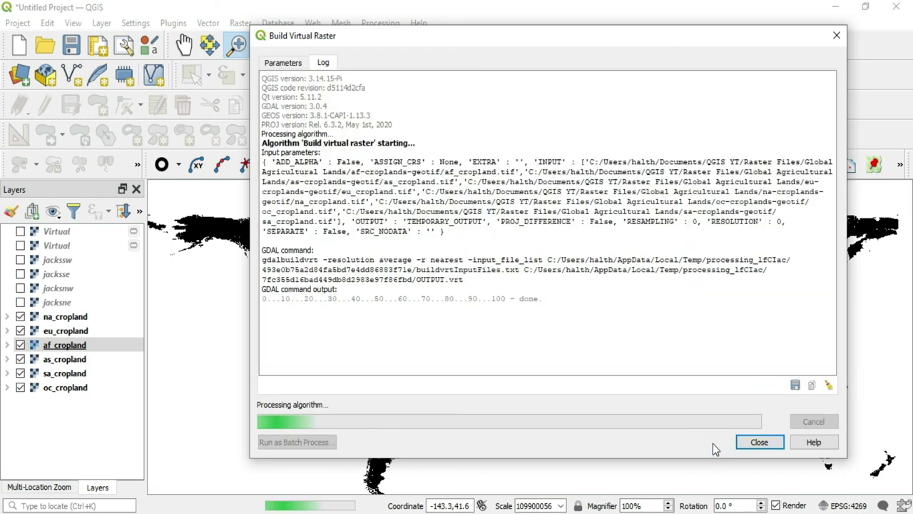
click(837, 35)
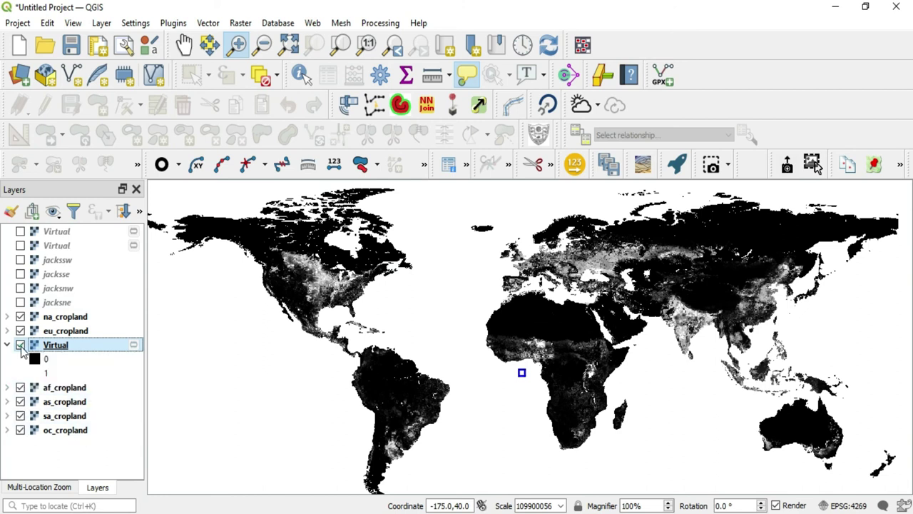
click(20, 346)
click(20, 317)
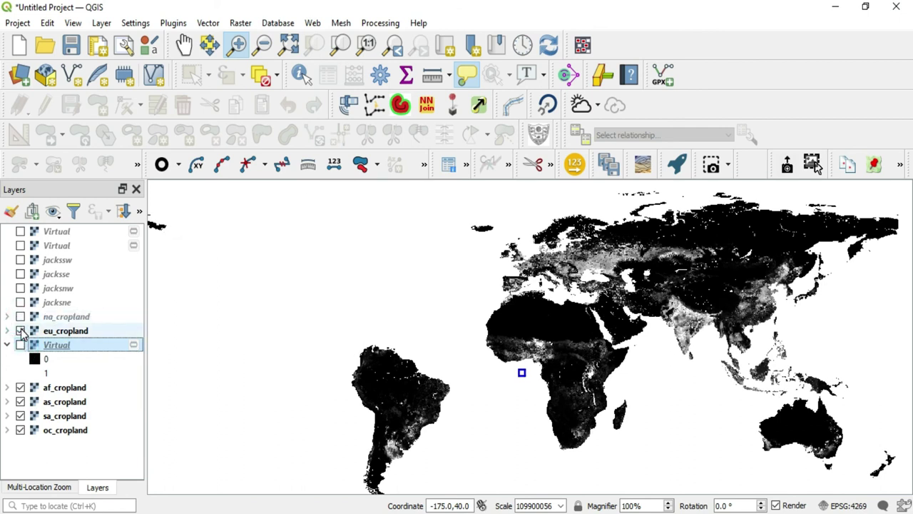
click(20, 331)
click(19, 387)
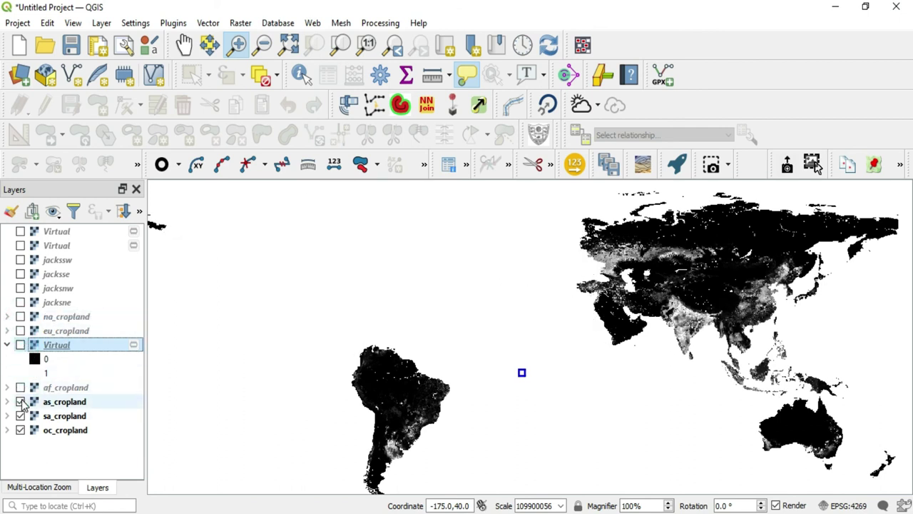
click(20, 401)
click(20, 416)
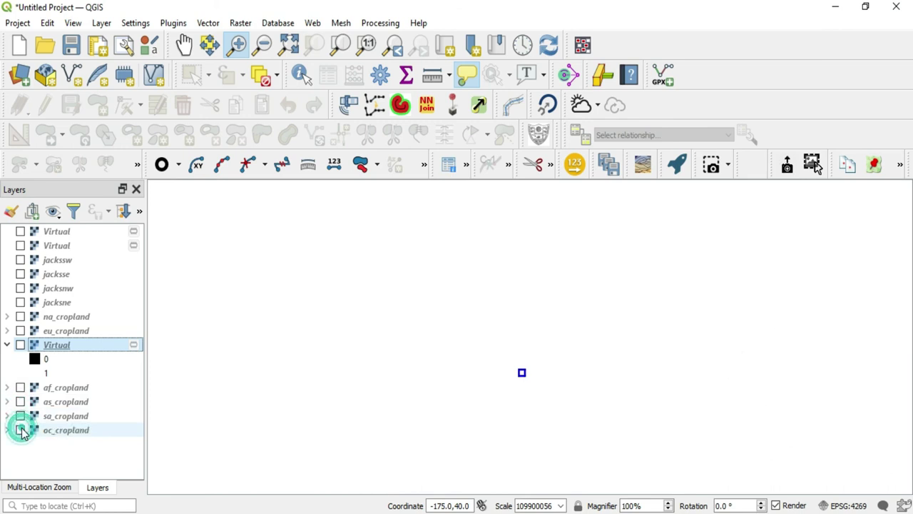
click(20, 430)
Step: Toggle the Virtual cropland mosaic on and off to compare, leaving it visible
click(20, 344)
click(21, 345)
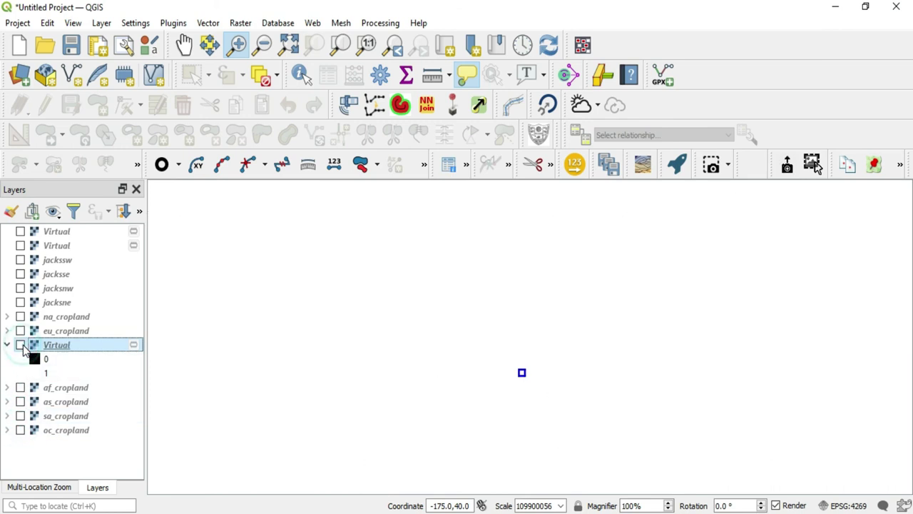
click(20, 344)
click(20, 344)
click(21, 345)
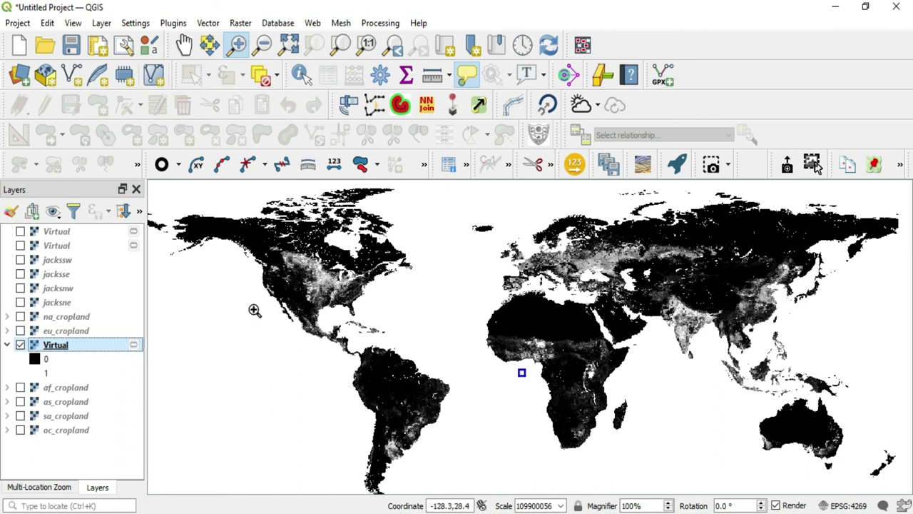
double_click(80, 347)
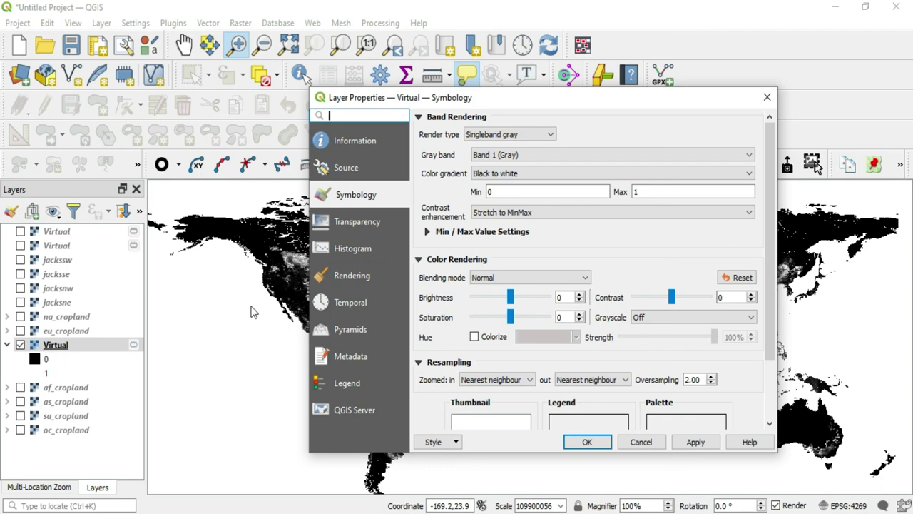
click(773, 99)
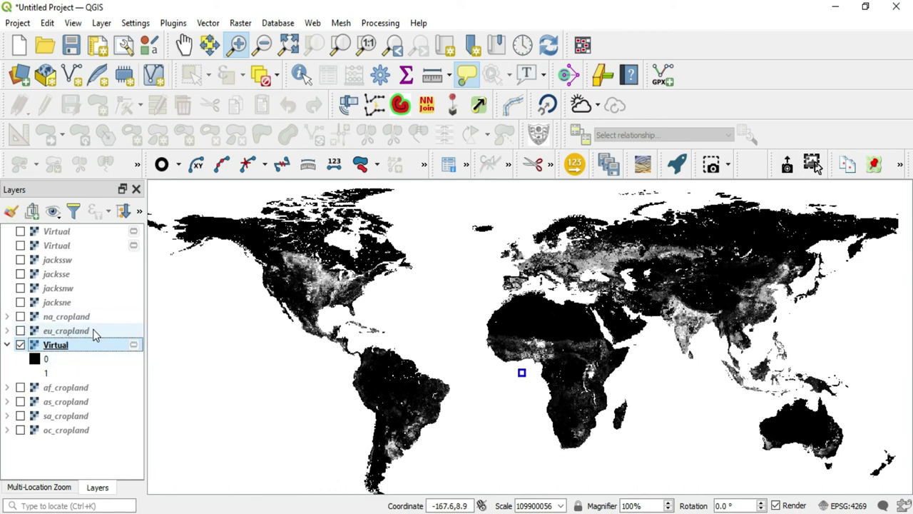
mouse_move(93, 330)
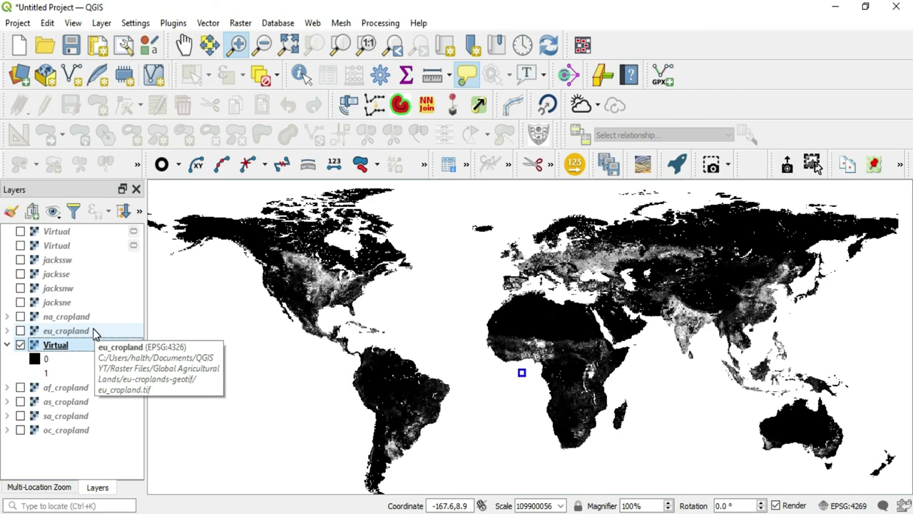